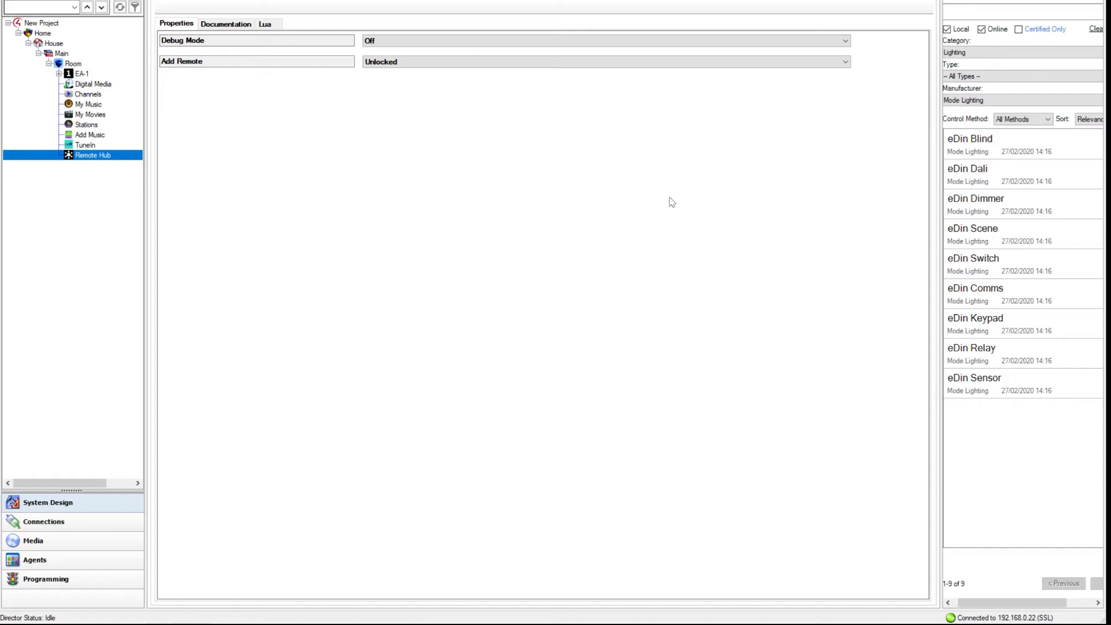
Add the eDin Comms driver to the room and identify it on the IP network with address 192.168.0.23
{"action": "double_click", "coordinate": [992, 292]}
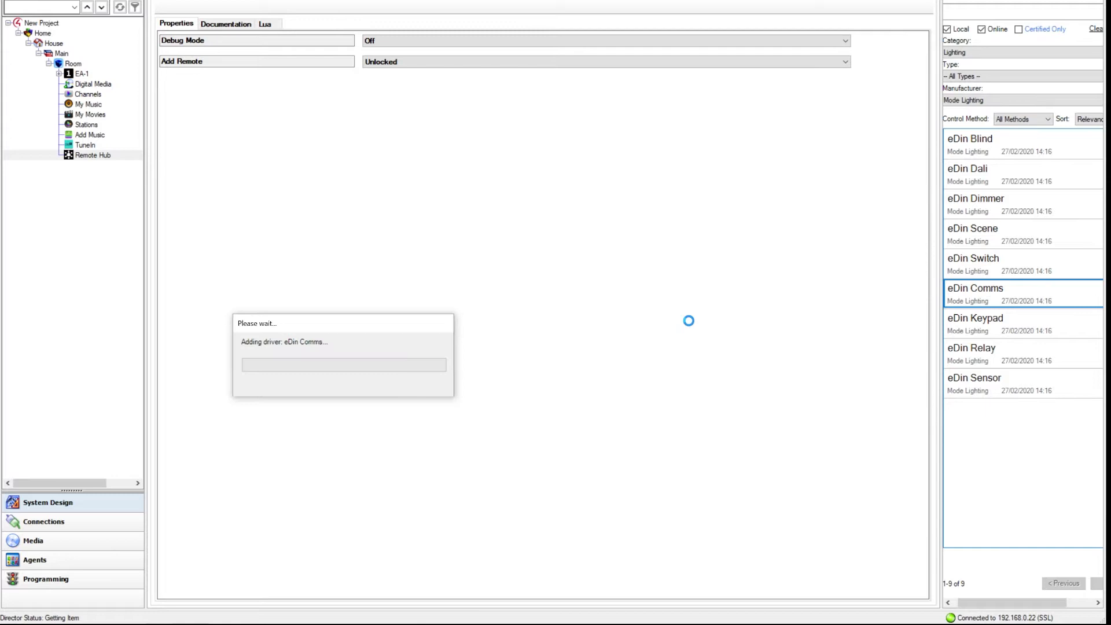
{"action": "left_click", "coordinate": [124, 167]}
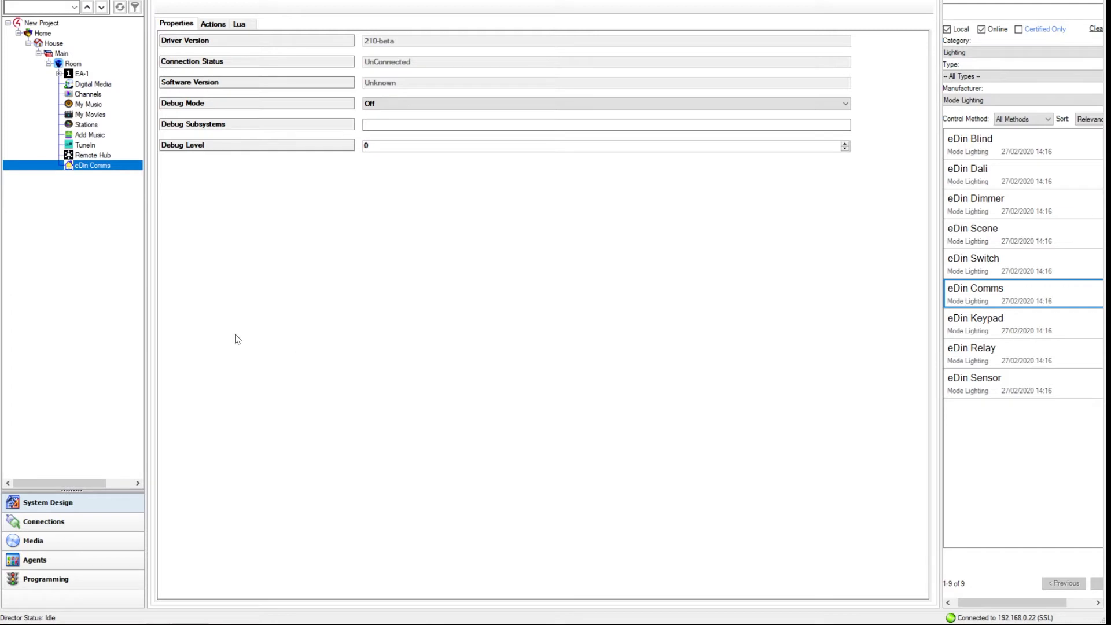
{"action": "left_click", "coordinate": [117, 525]}
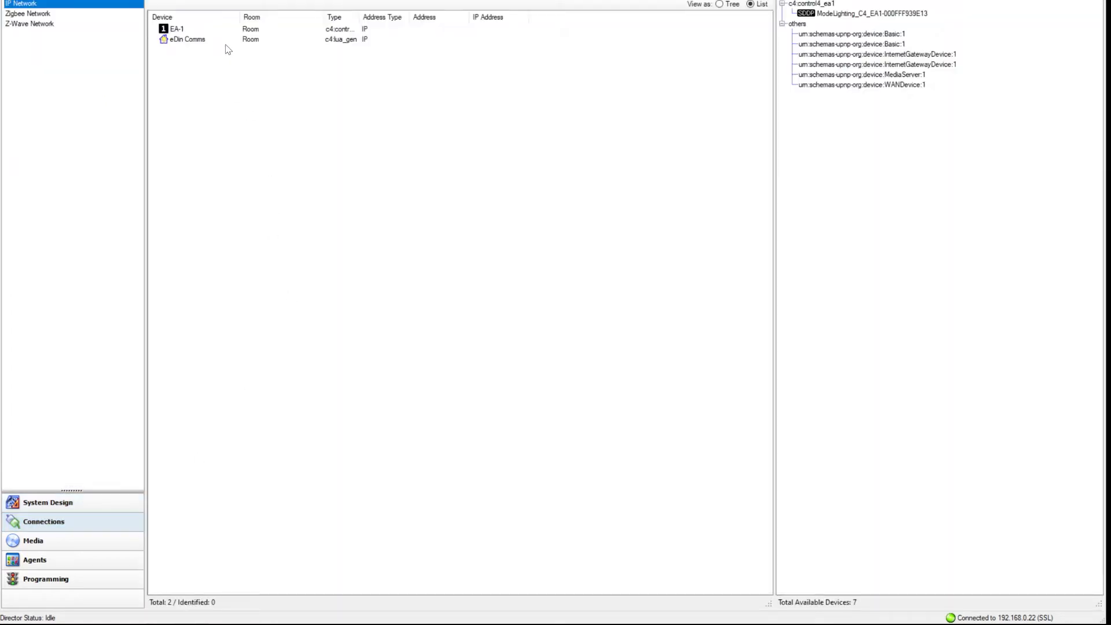
{"action": "left_click", "coordinate": [214, 41]}
{"action": "double_click", "coordinate": [213, 41]}
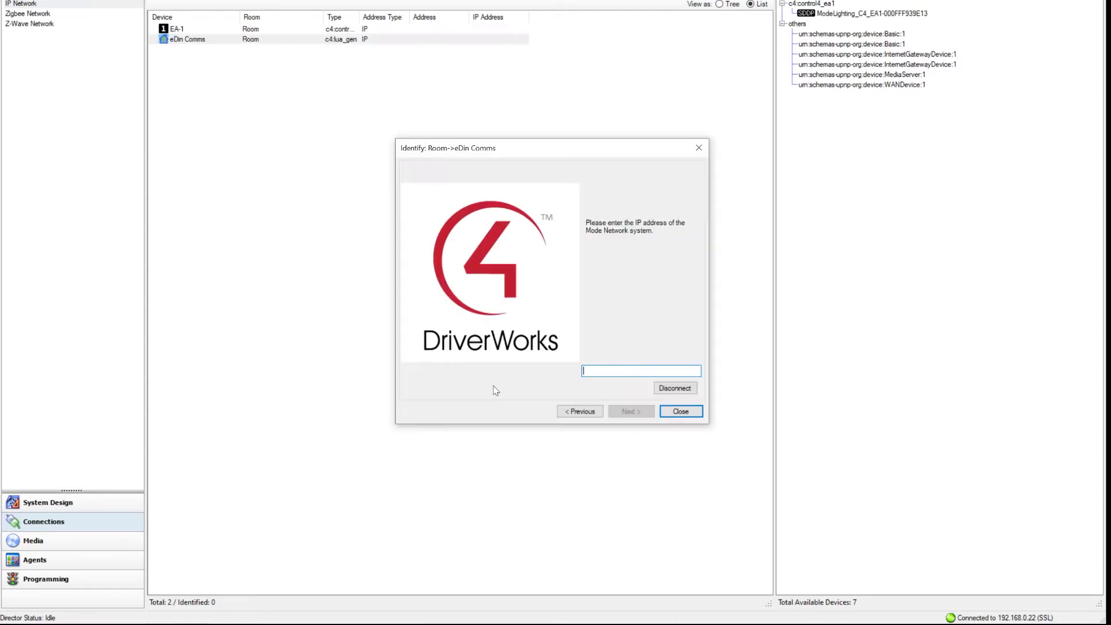
{"action": "type", "text": "192.168.0.23"}
{"action": "left_click", "coordinate": [629, 413]}
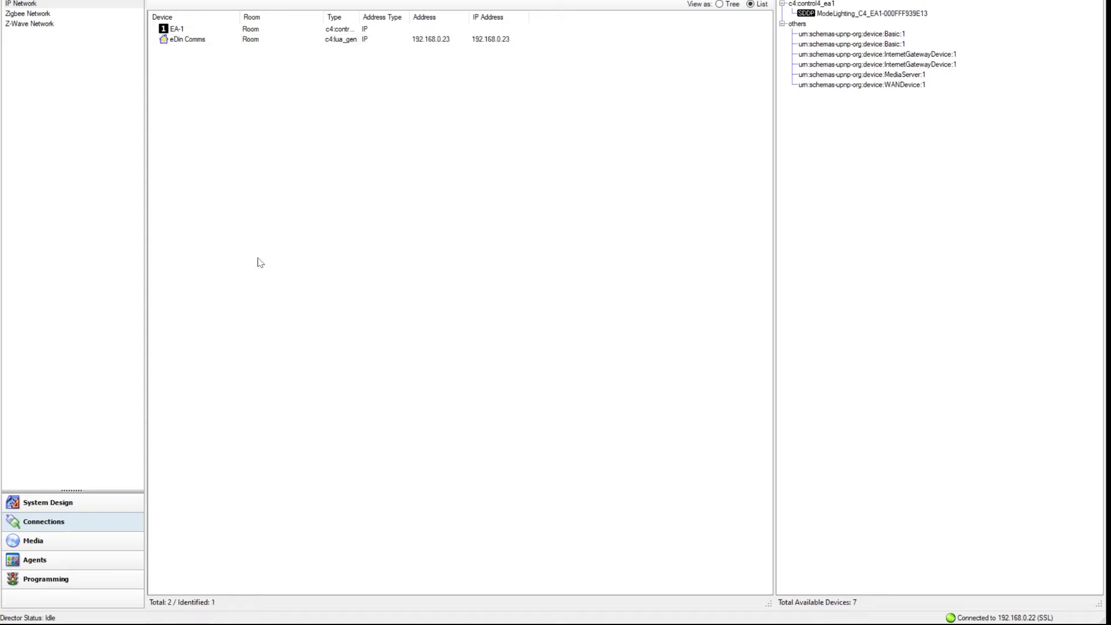
Add the eDin Dimmer driver to the room and set its device type to eDIN 2A 8 channel dimmer module
{"action": "left_click", "coordinate": [107, 506]}
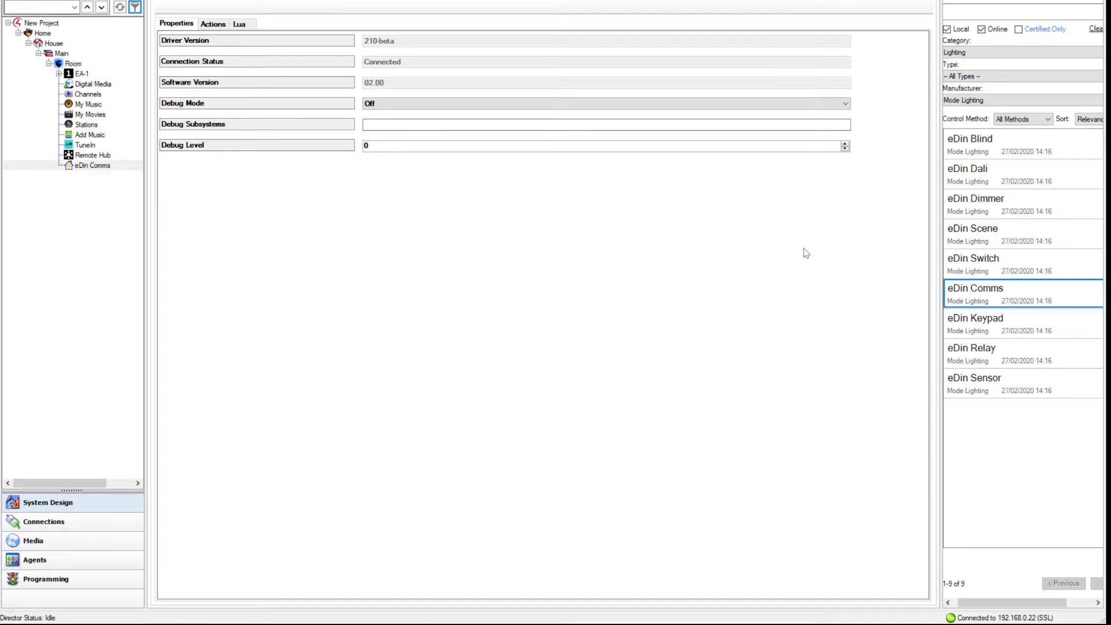
{"action": "double_click", "coordinate": [977, 203]}
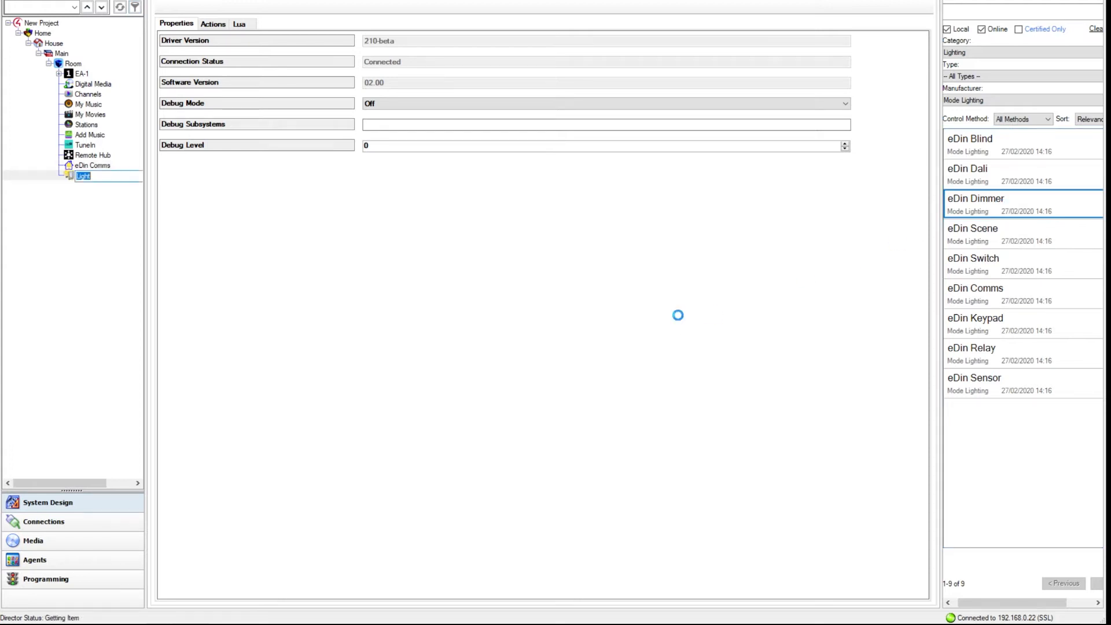
{"action": "left_click", "coordinate": [239, 1]}
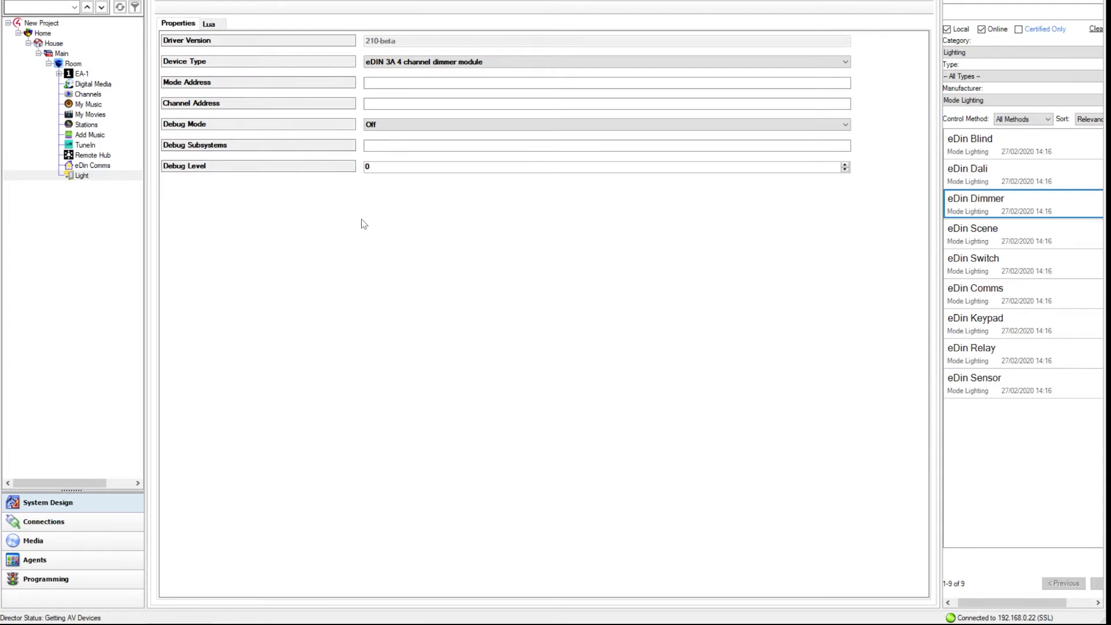
{"action": "left_click", "coordinate": [405, 61]}
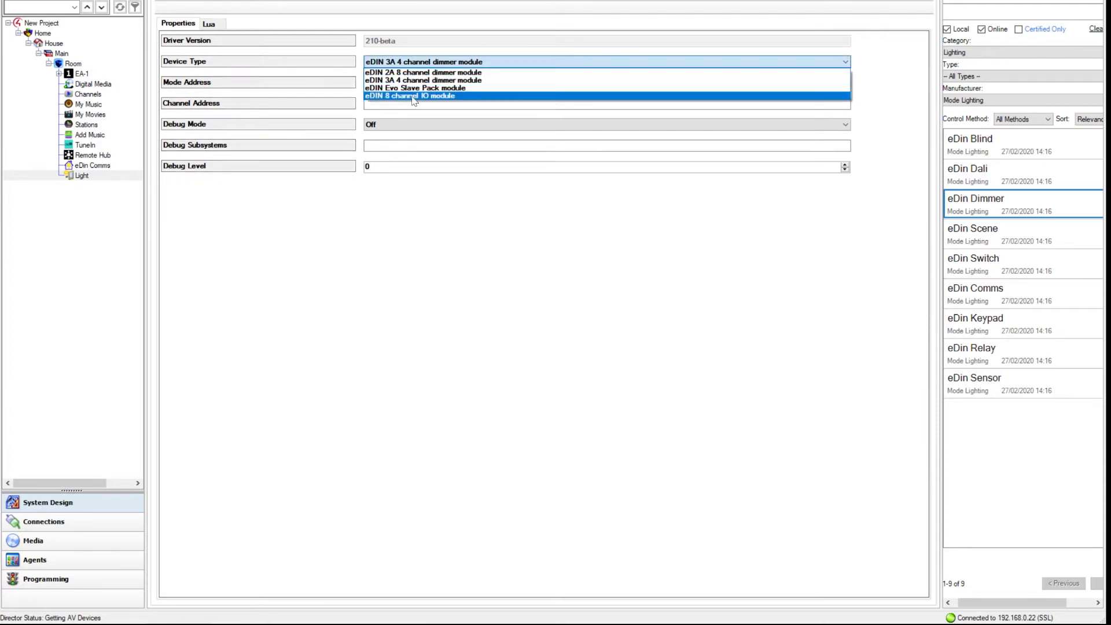
{"action": "left_click", "coordinate": [423, 211]}
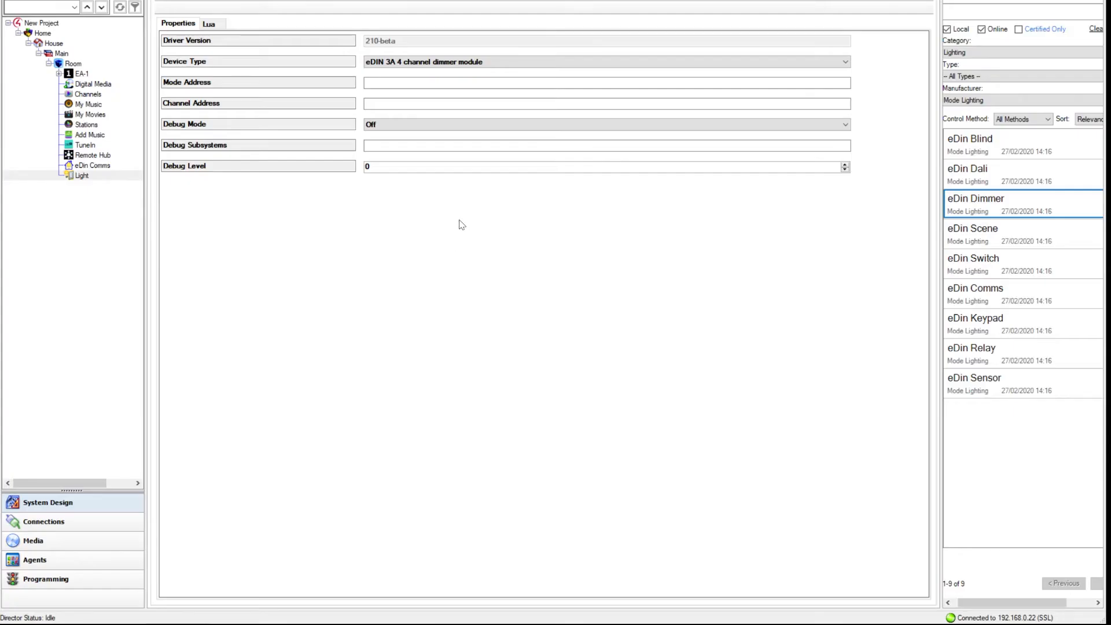
{"action": "left_click", "coordinate": [428, 62]}
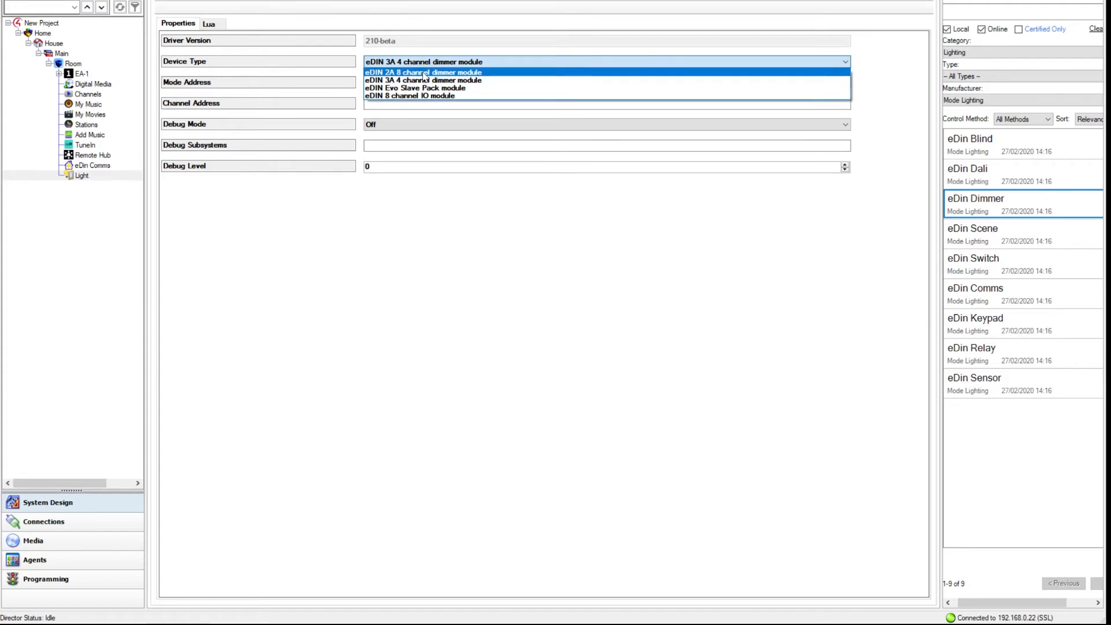
{"action": "left_click", "coordinate": [425, 73]}
{"action": "left_click", "coordinate": [866, 61]}
Set the dimmer light's mode address to 4 and its channel address to 1
{"action": "left_click", "coordinate": [367, 83]}
{"action": "type", "text": "4"}
{"action": "left_click", "coordinate": [873, 81]}
{"action": "left_click", "coordinate": [367, 103]}
{"action": "type", "text": "1"}
{"action": "left_click", "coordinate": [874, 103]}
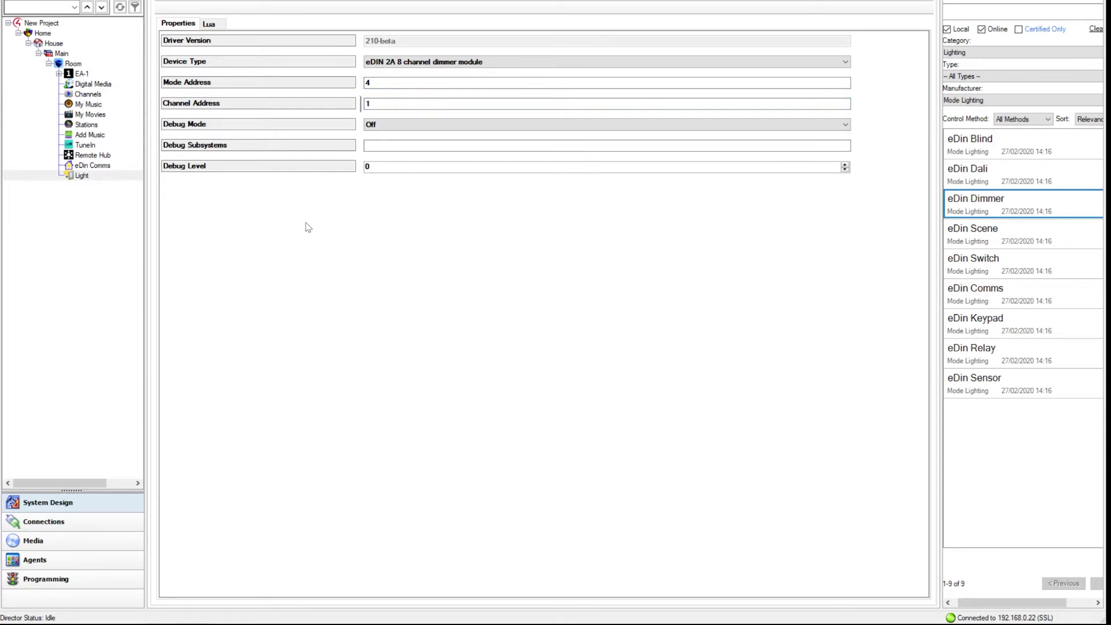
Test the dimmer light by switching it on and off from its control window
{"action": "left_click", "coordinate": [86, 179]}
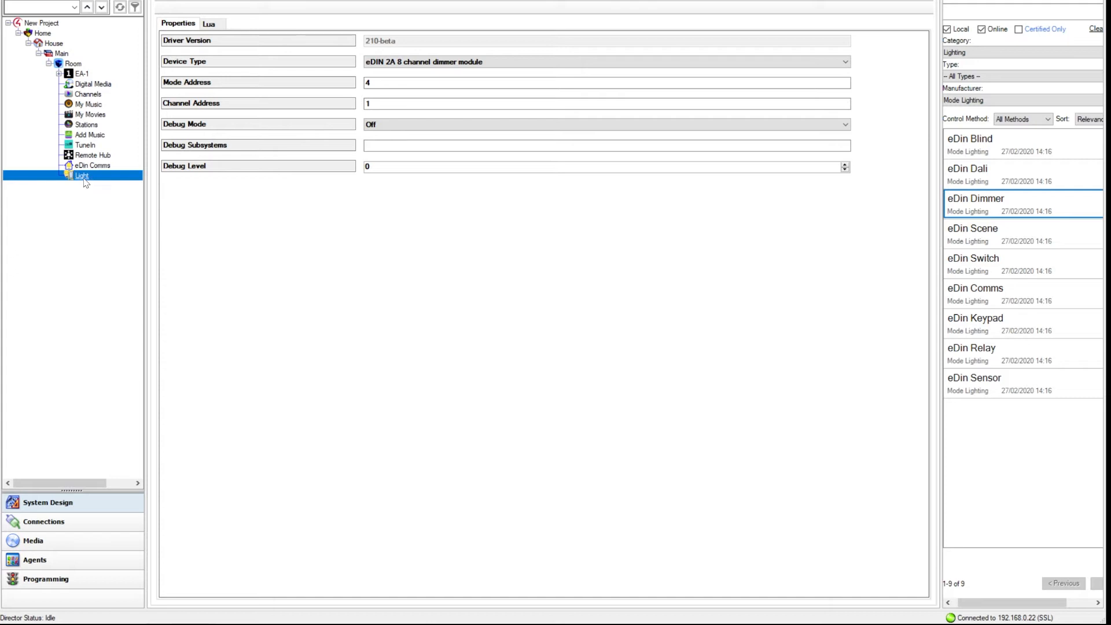
{"action": "double_click", "coordinate": [83, 176]}
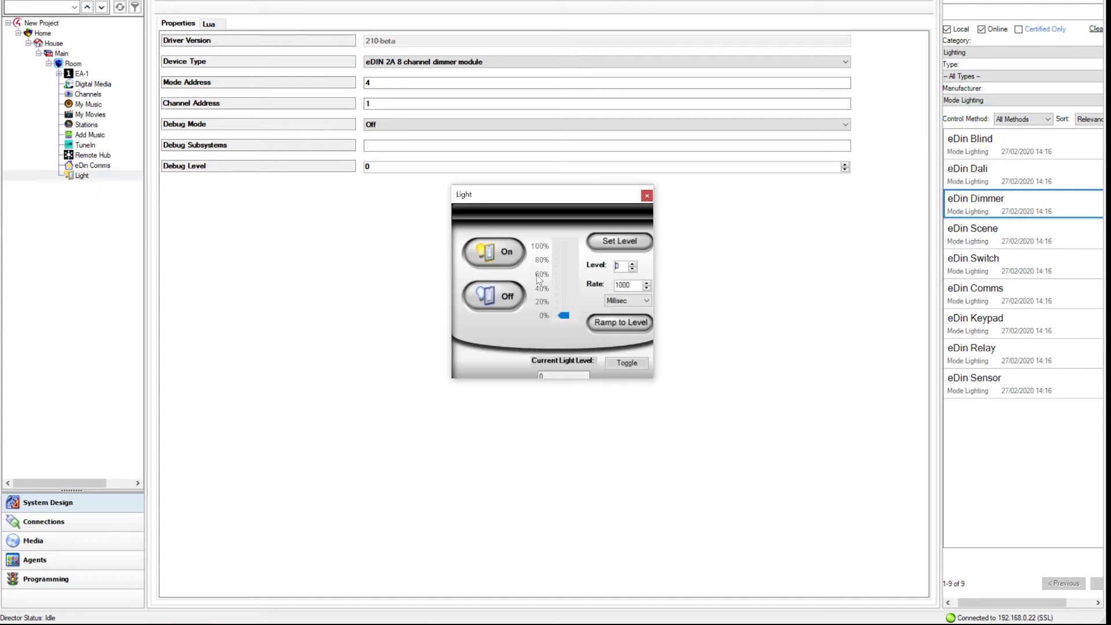
{"action": "left_click", "coordinate": [505, 252]}
{"action": "left_click", "coordinate": [518, 306]}
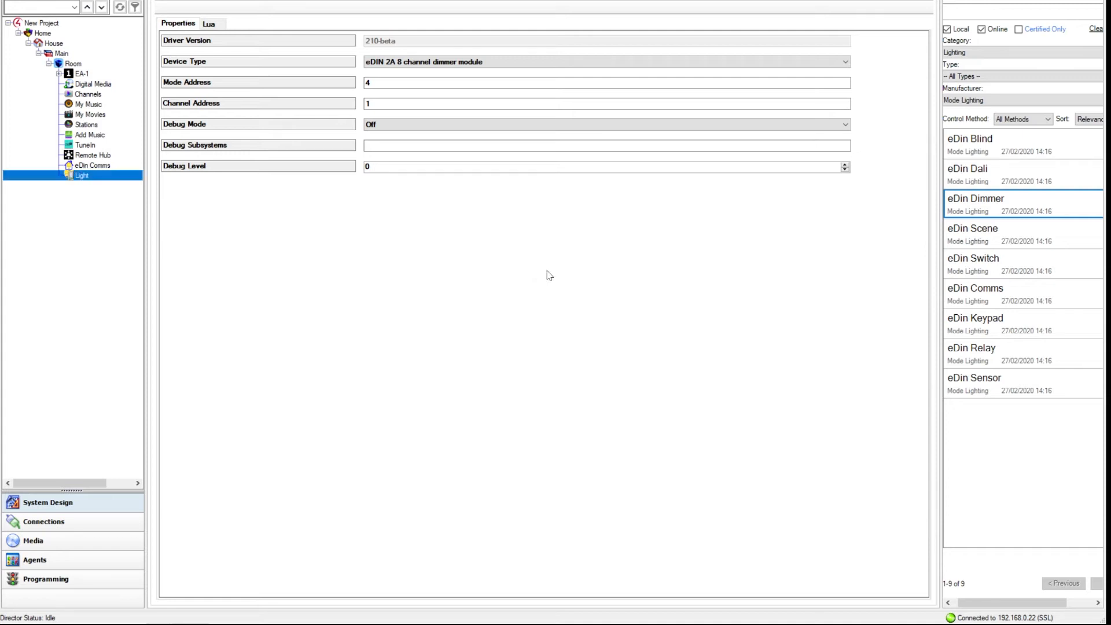
Add the eDin Switch driver to the room and set its device type to eDIN 2A 8 channel dimmer module
{"action": "double_click", "coordinate": [972, 272]}
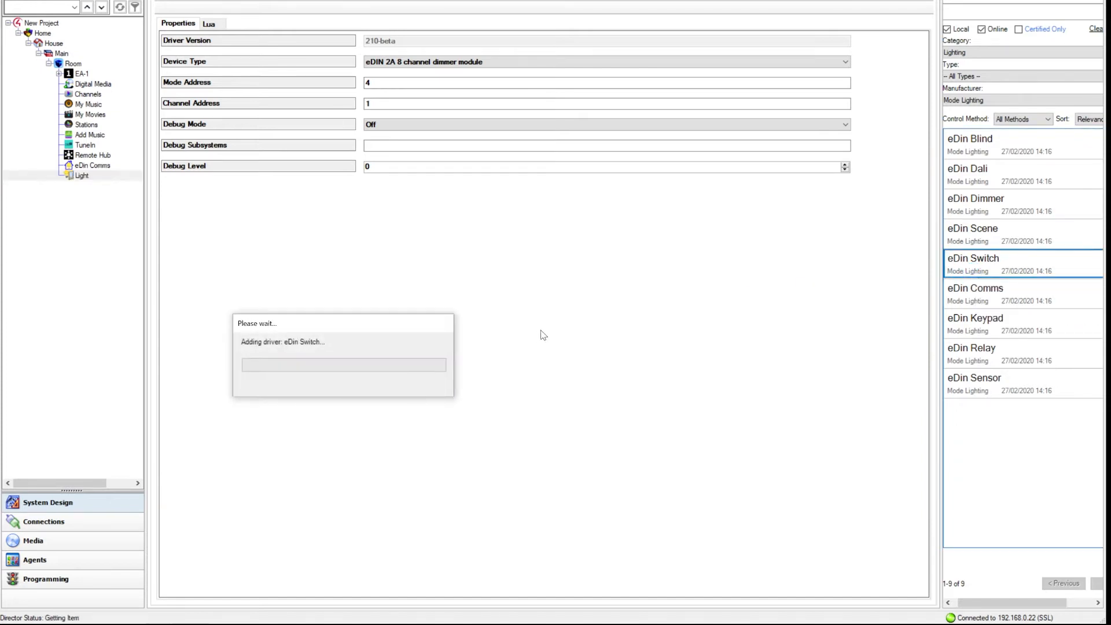
{"action": "left_click", "coordinate": [449, 62]}
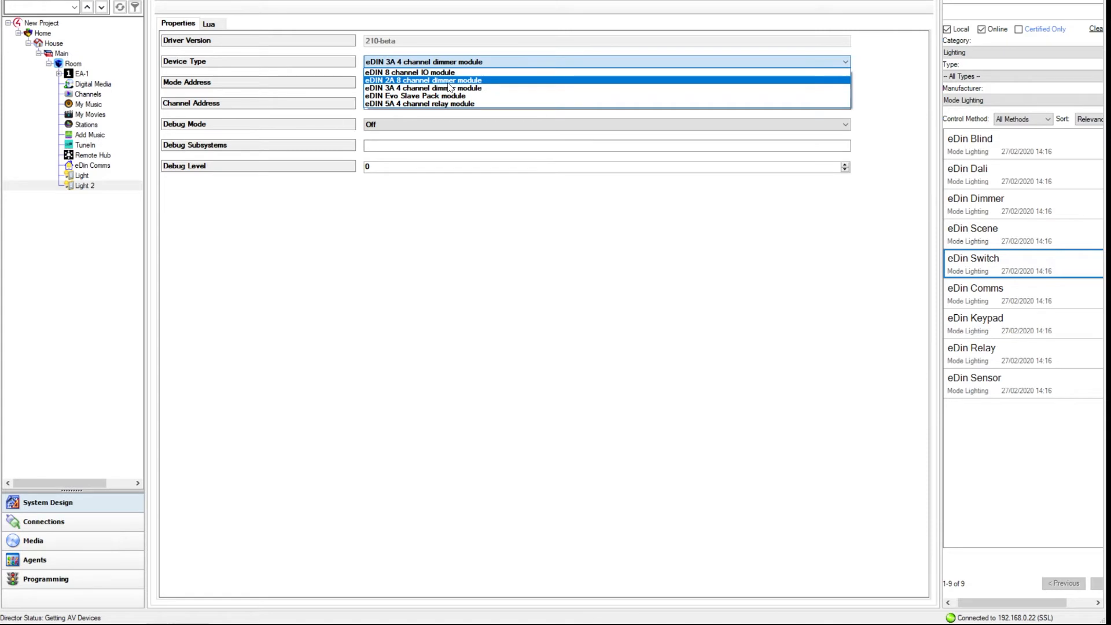
{"action": "left_click", "coordinate": [450, 84]}
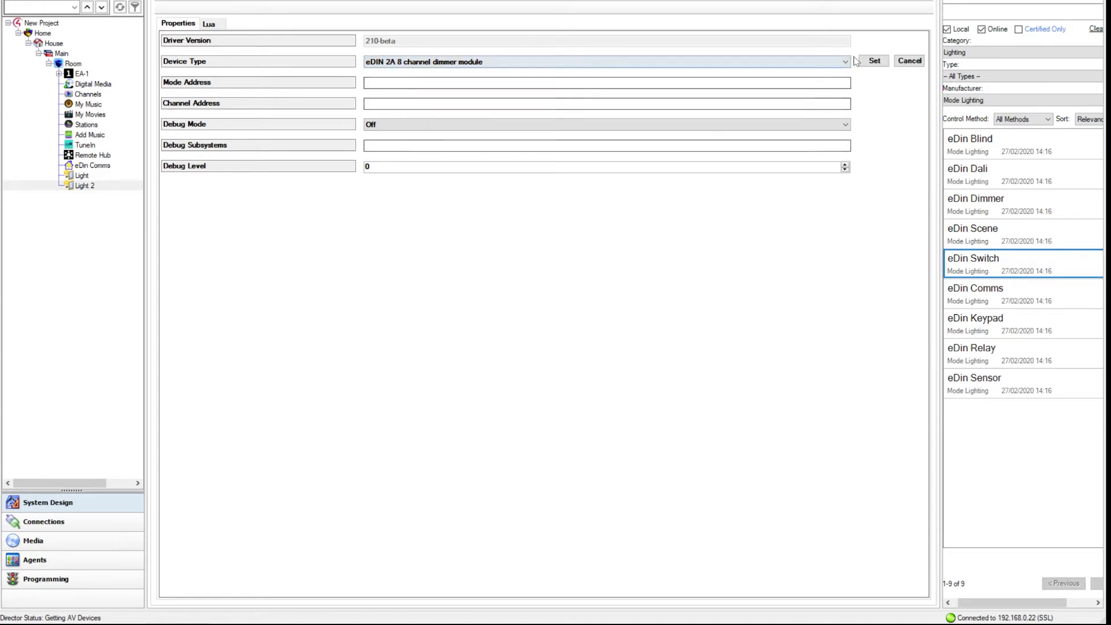
{"action": "left_click", "coordinate": [872, 62]}
Set the switched light's mode address to 4 and its channel address to 5
{"action": "left_click", "coordinate": [463, 82]}
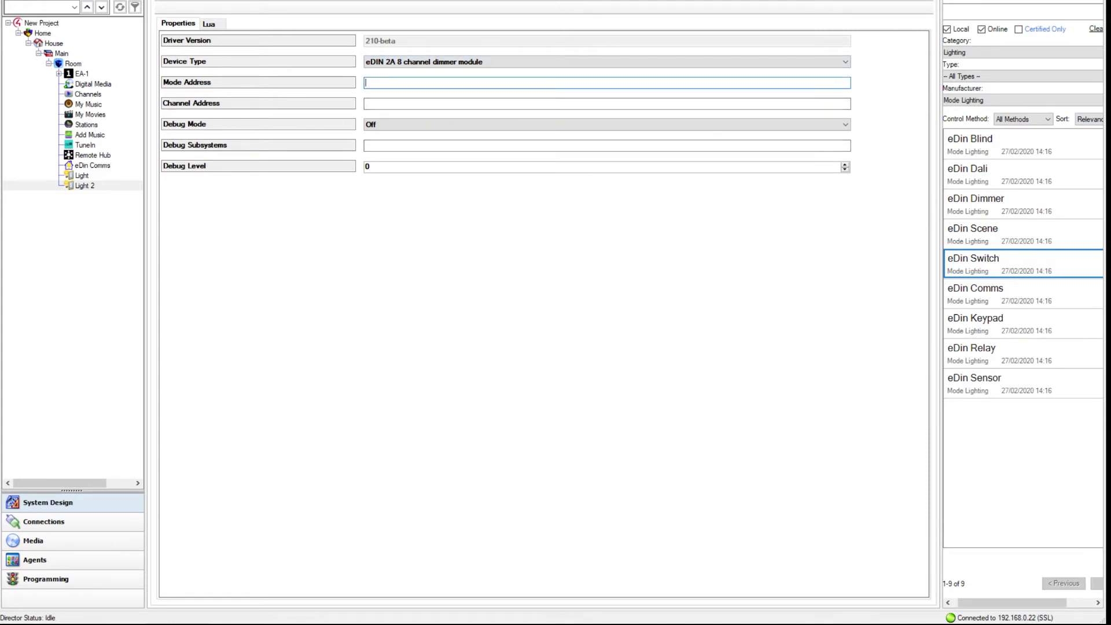
{"action": "type", "text": "4"}
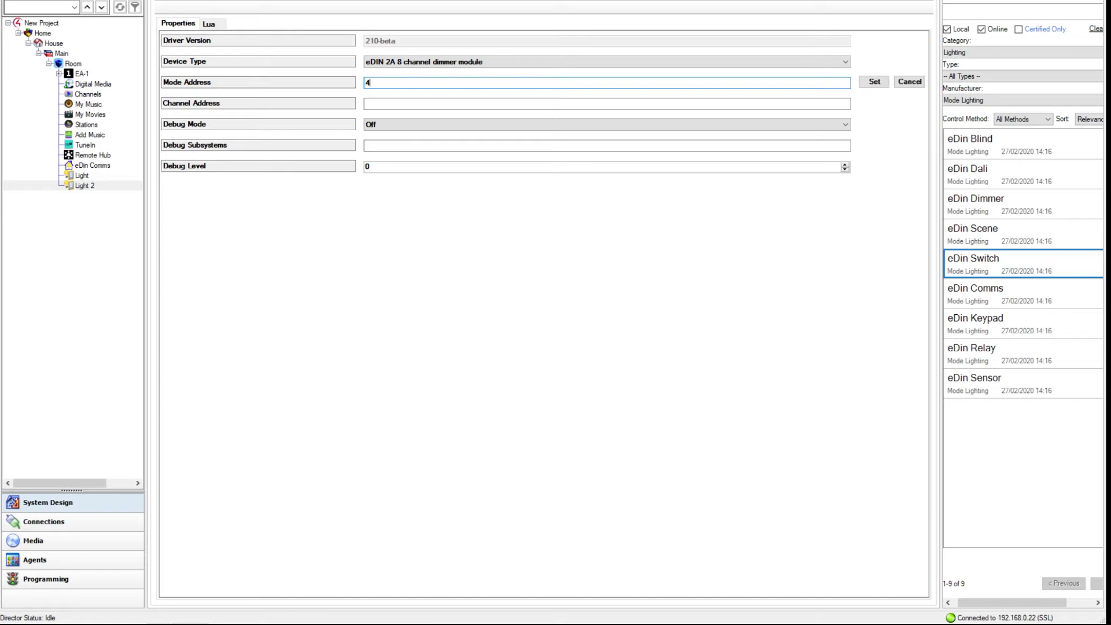
{"action": "left_click", "coordinate": [873, 82]}
{"action": "left_click", "coordinate": [474, 104]}
{"action": "type", "text": "5"}
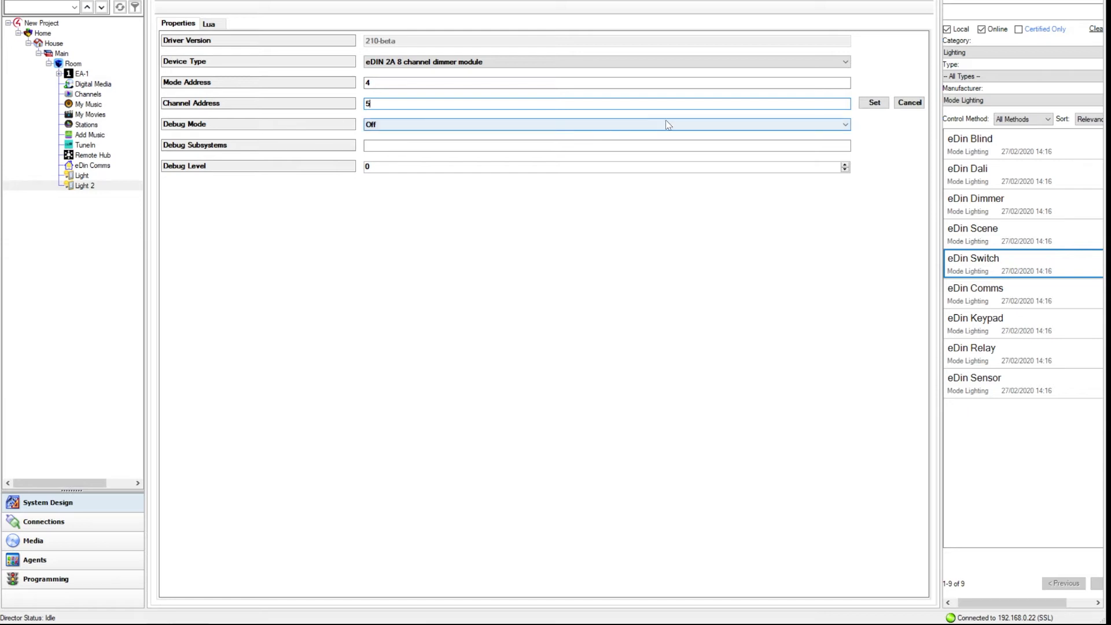
{"action": "left_click", "coordinate": [873, 104]}
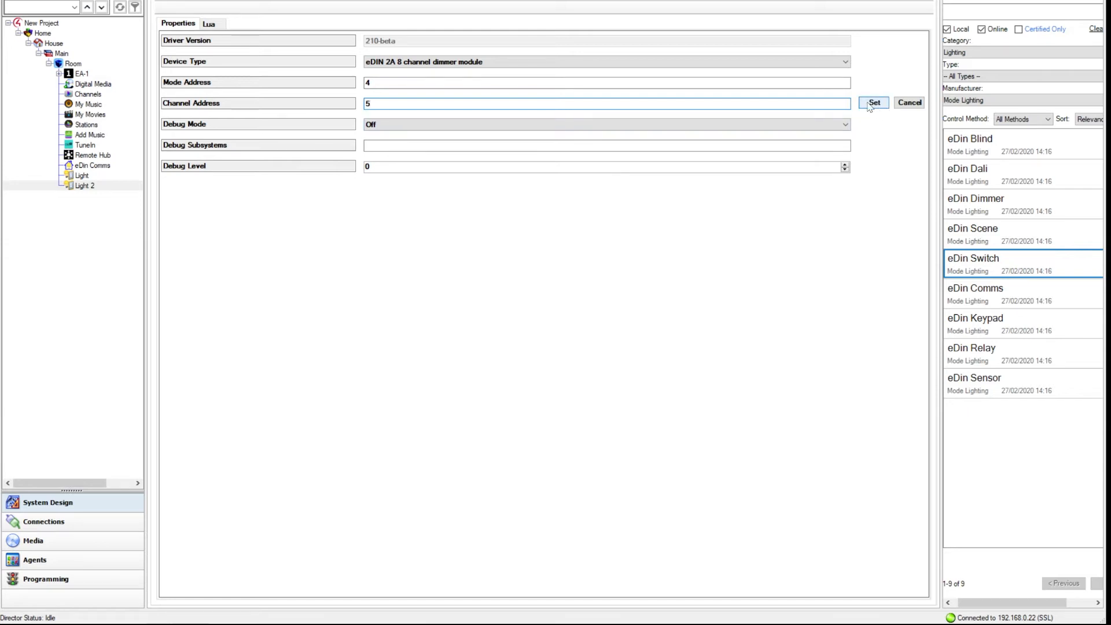
Test Light 2 by switching it on, off and on again from its control window
{"action": "double_click", "coordinate": [85, 187]}
{"action": "left_click", "coordinate": [492, 251]}
{"action": "left_click", "coordinate": [498, 302]}
{"action": "left_click", "coordinate": [500, 259]}
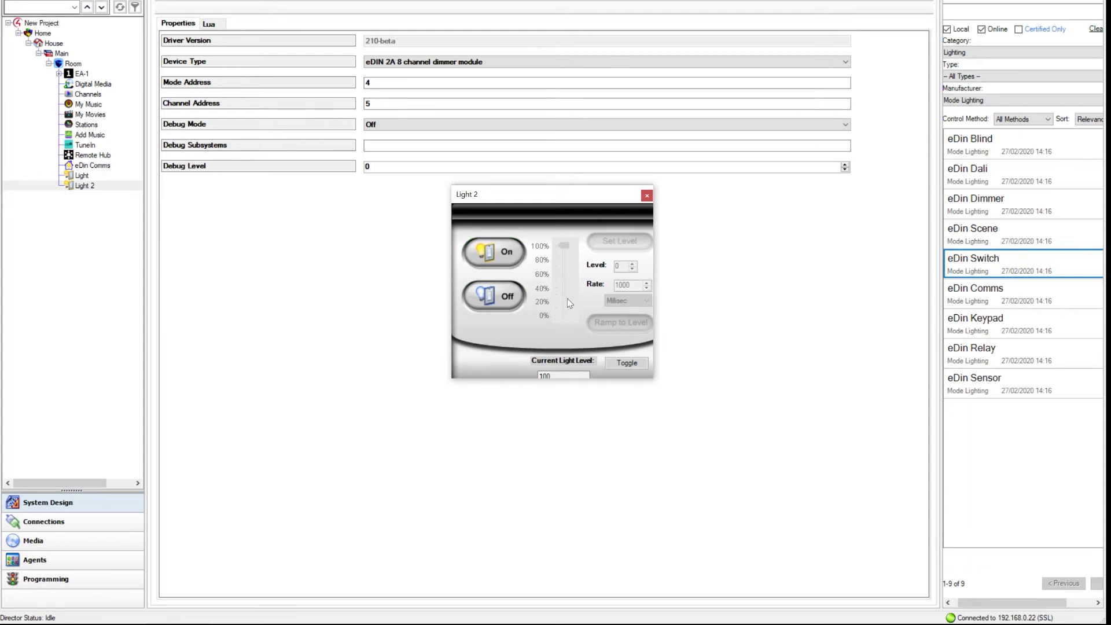
Add the eDin Dali driver to the room and set its mode address to 7
{"action": "left_click", "coordinate": [1000, 178]}
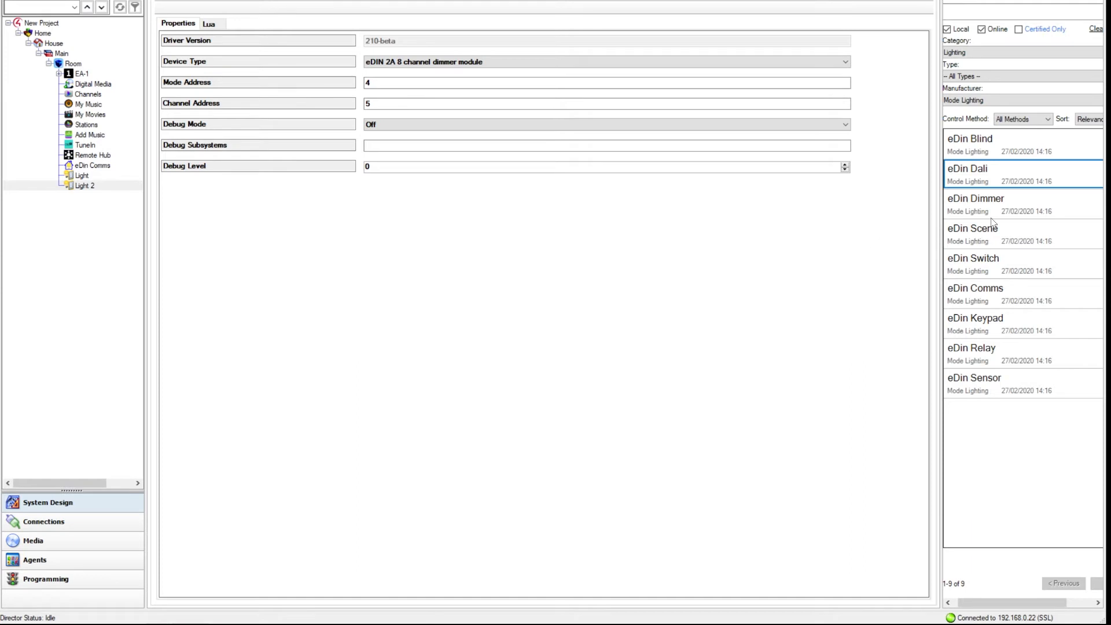
{"action": "double_click", "coordinate": [977, 185]}
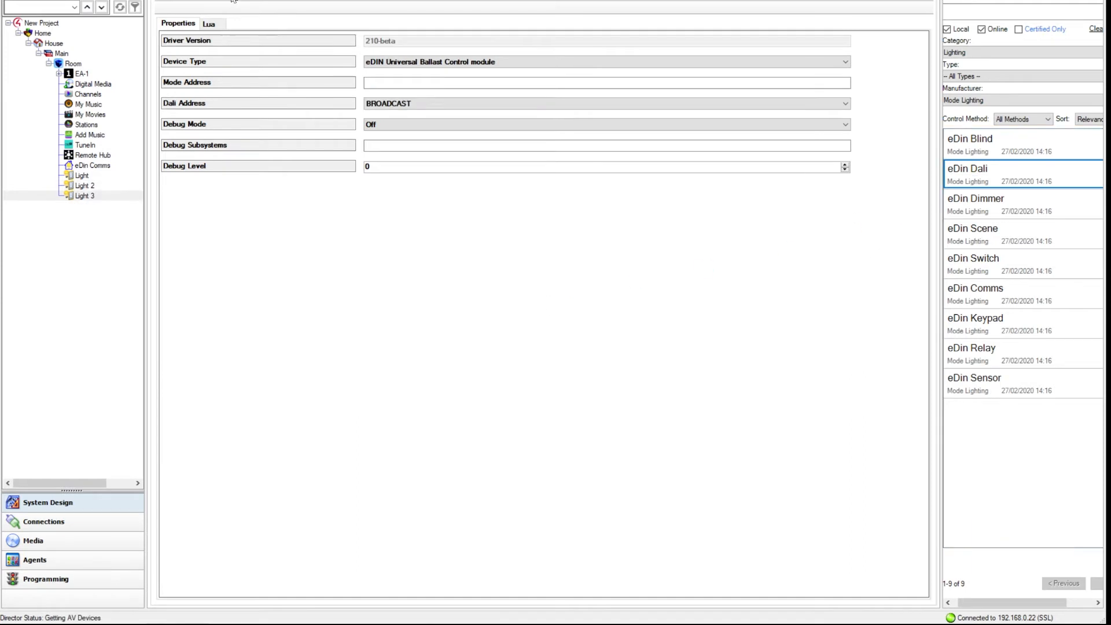
{"action": "left_click", "coordinate": [404, 83]}
{"action": "type", "text": "7"}
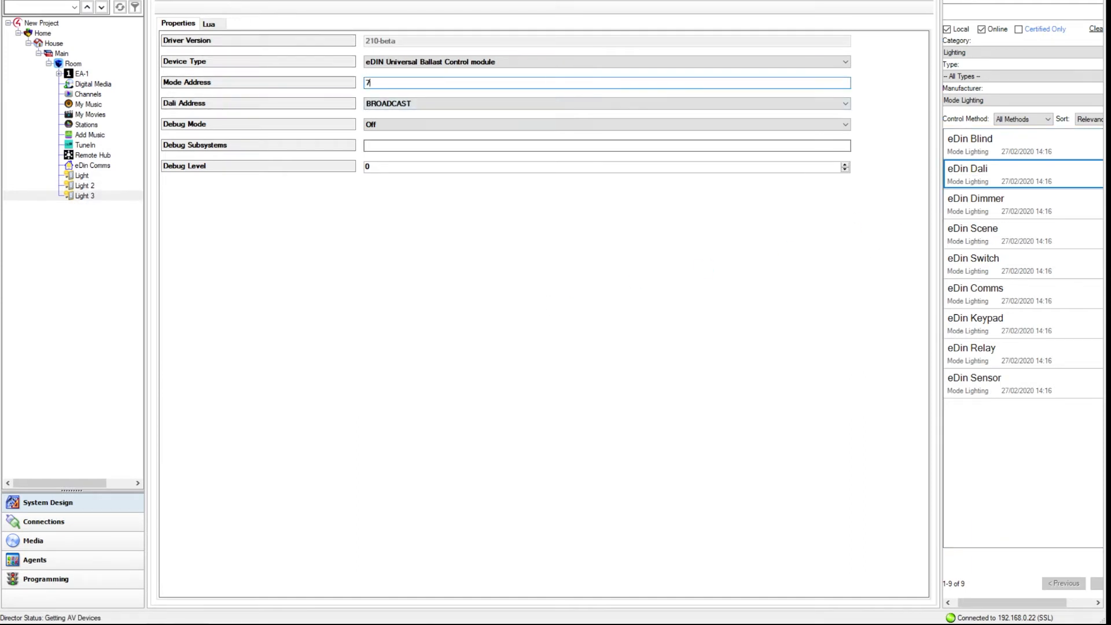
{"action": "left_click", "coordinate": [868, 84]}
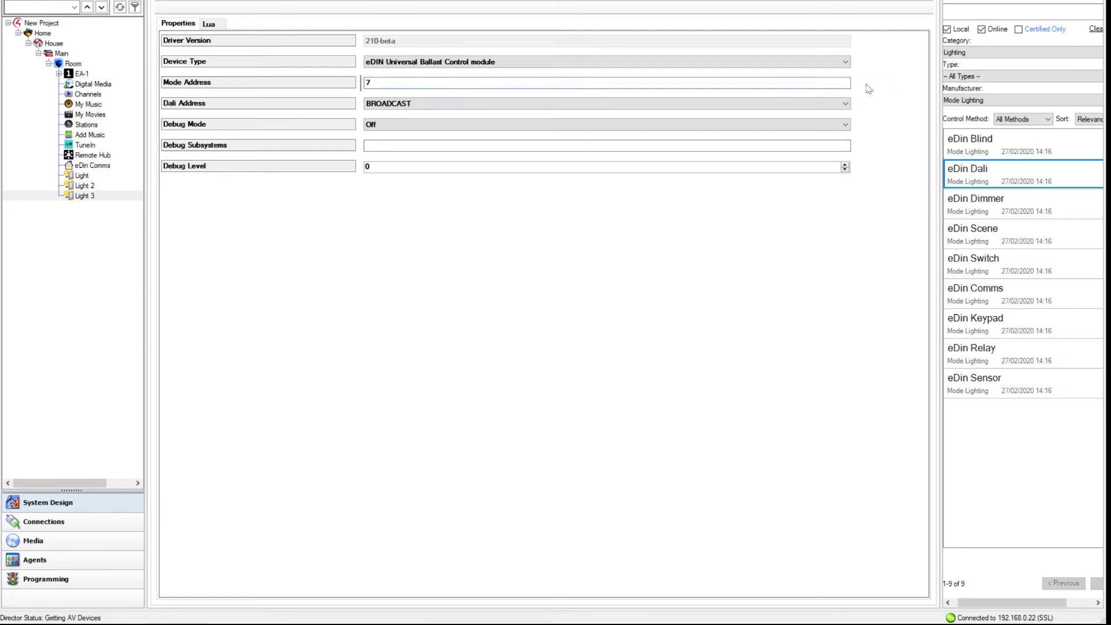
Set the Dali address of the new Dali light to CH3
{"action": "left_click", "coordinate": [403, 105]}
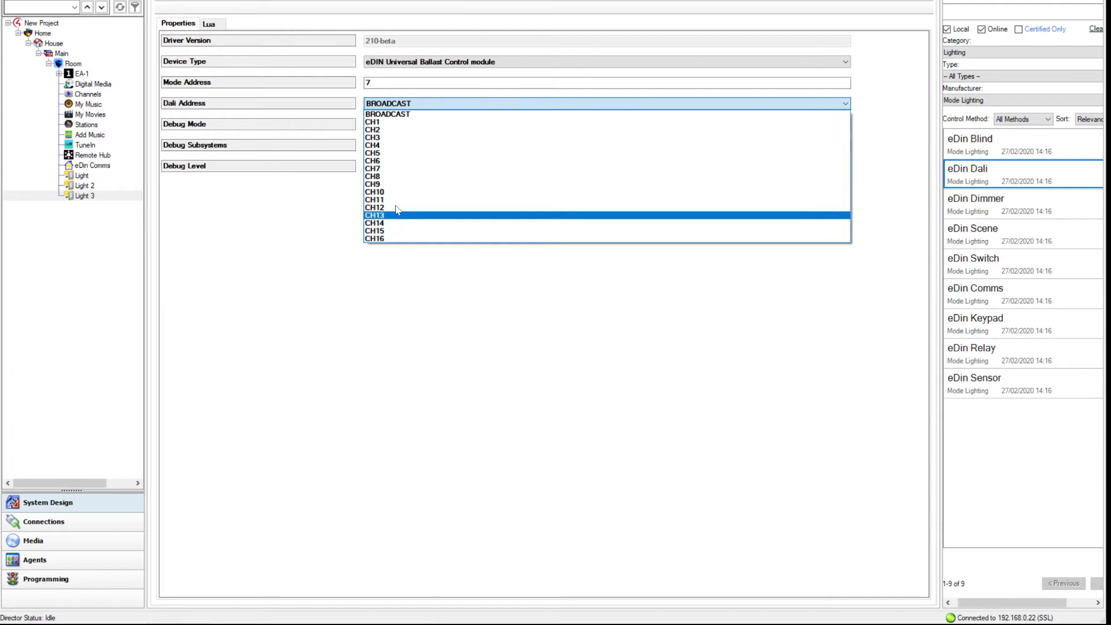
{"action": "left_click", "coordinate": [398, 137]}
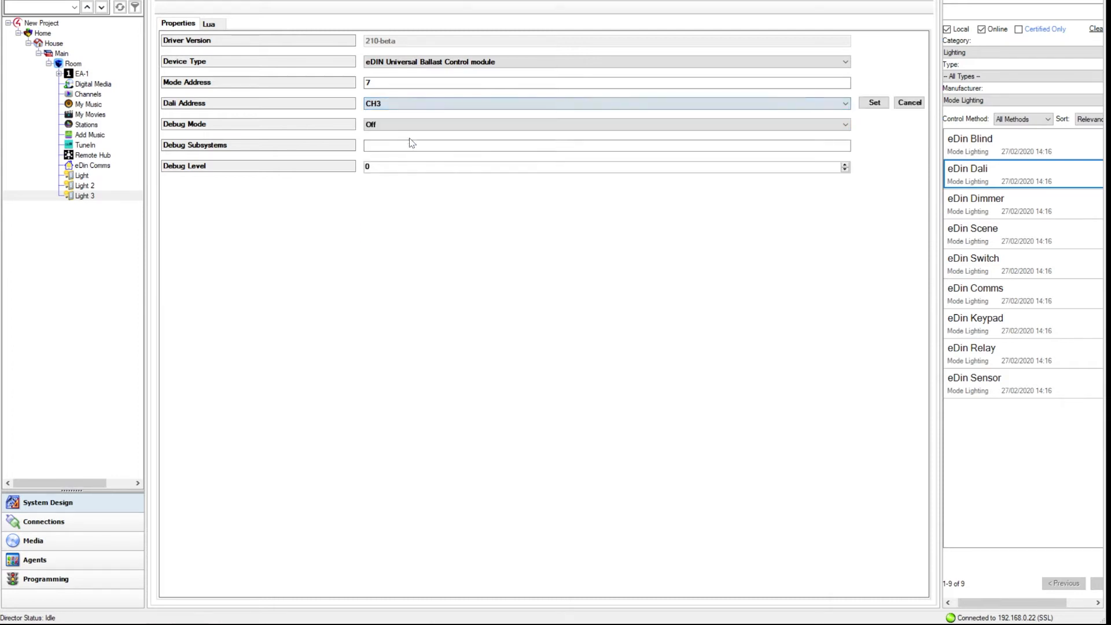
{"action": "left_click", "coordinate": [873, 104]}
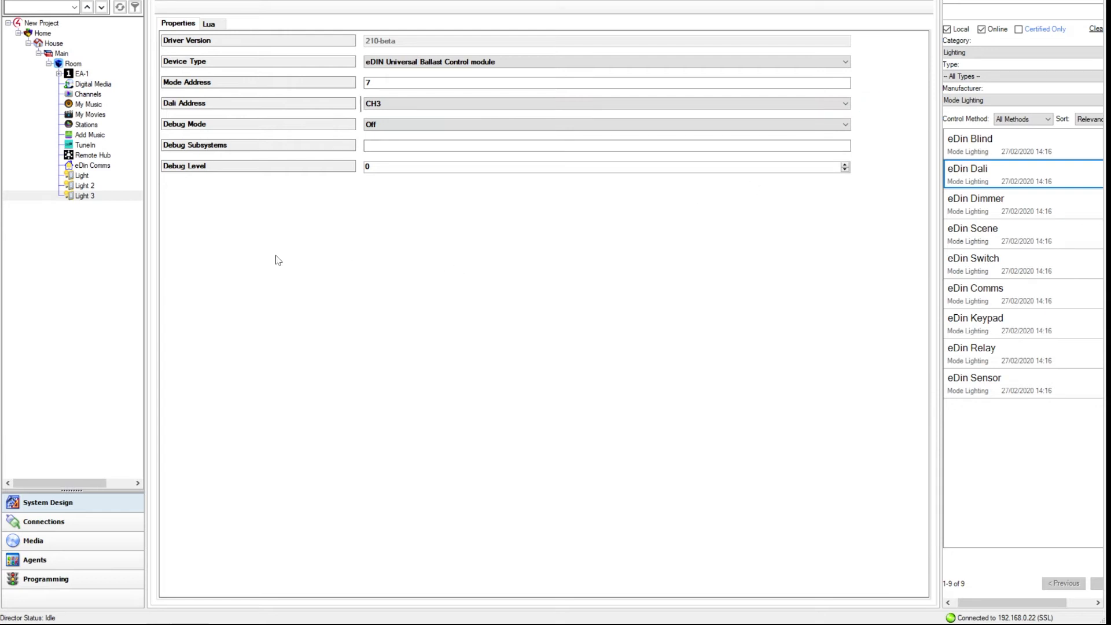
Test Light 3 from its control window by switching it off and lowering its brightness level
{"action": "double_click", "coordinate": [85, 196]}
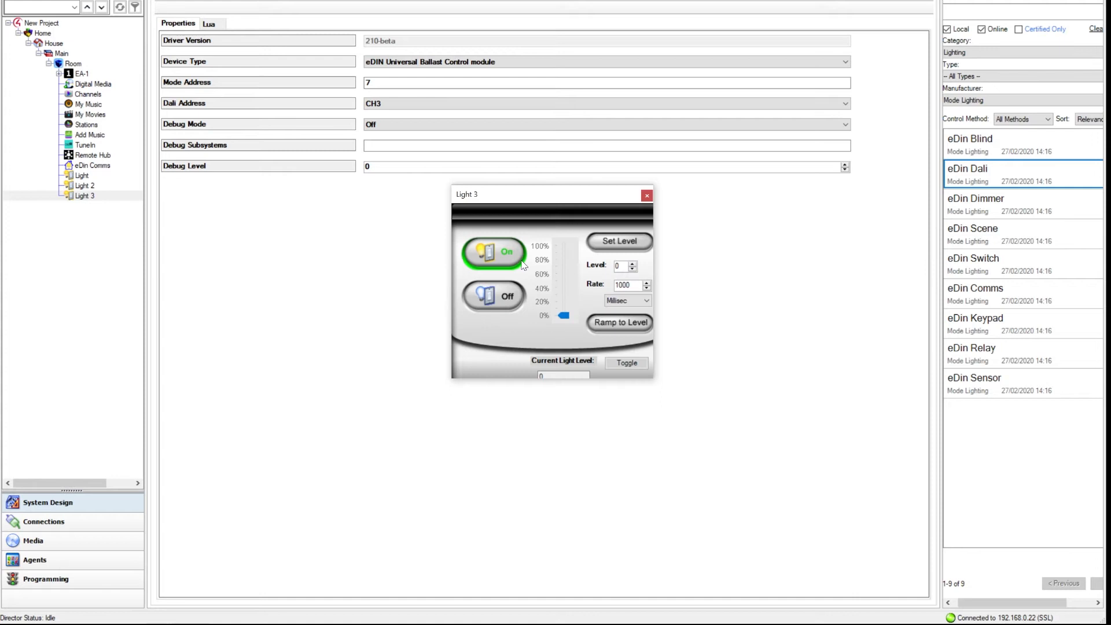
{"action": "left_click", "coordinate": [513, 297]}
{"action": "left_click_drag", "start_coordinate": [565, 247], "coordinate": [567, 274]}
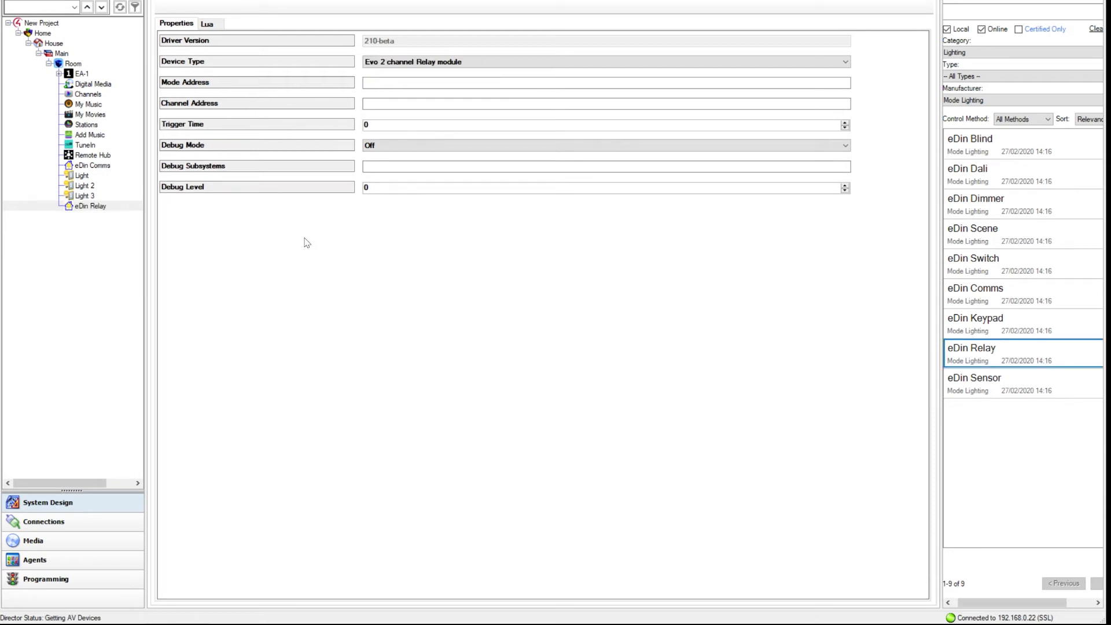
Choose eDIN 5A 4 channel relay module as the device type of the eDin Relay
{"action": "left_click", "coordinate": [429, 61]}
{"action": "left_click", "coordinate": [457, 82]}
{"action": "left_click", "coordinate": [463, 62]}
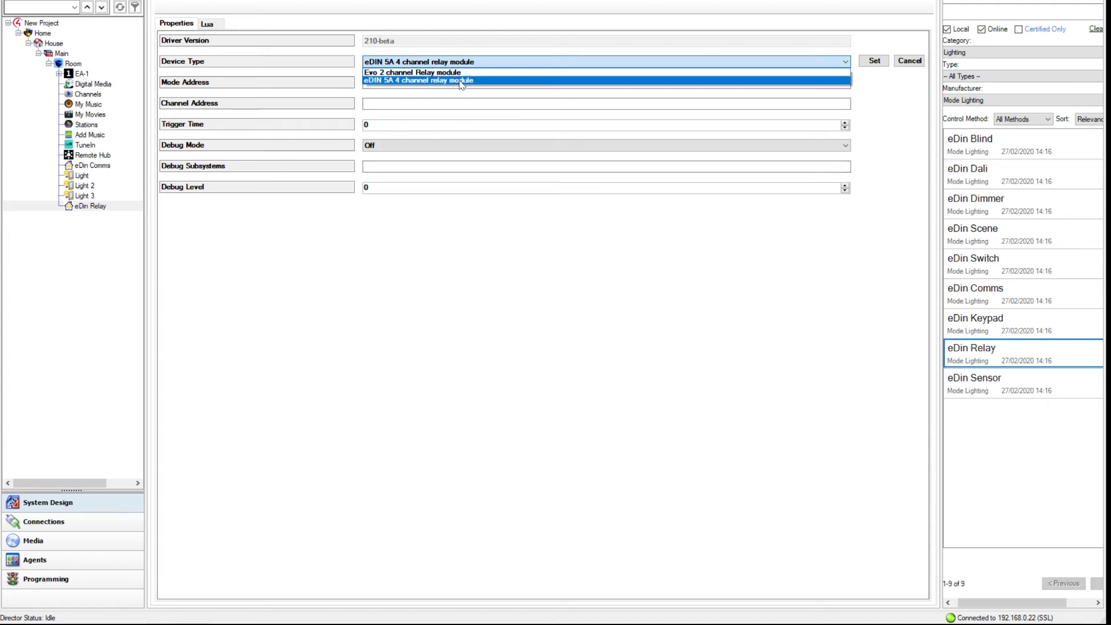
{"action": "left_click", "coordinate": [461, 81]}
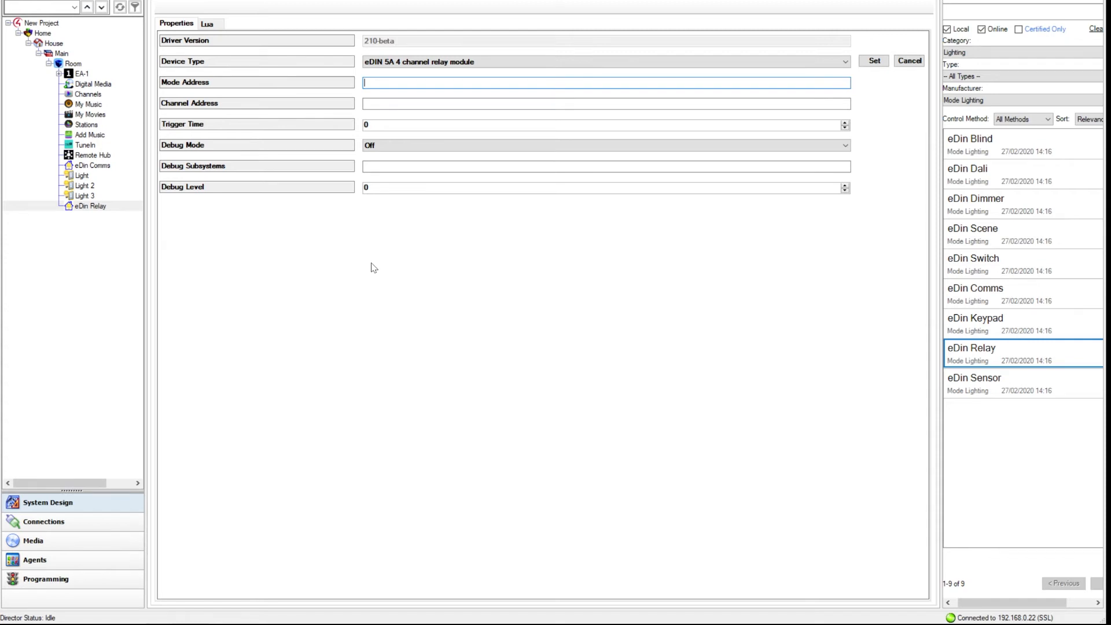
Add the eDin Blind driver to the room
{"action": "left_click", "coordinate": [988, 146]}
{"action": "double_click", "coordinate": [989, 145]}
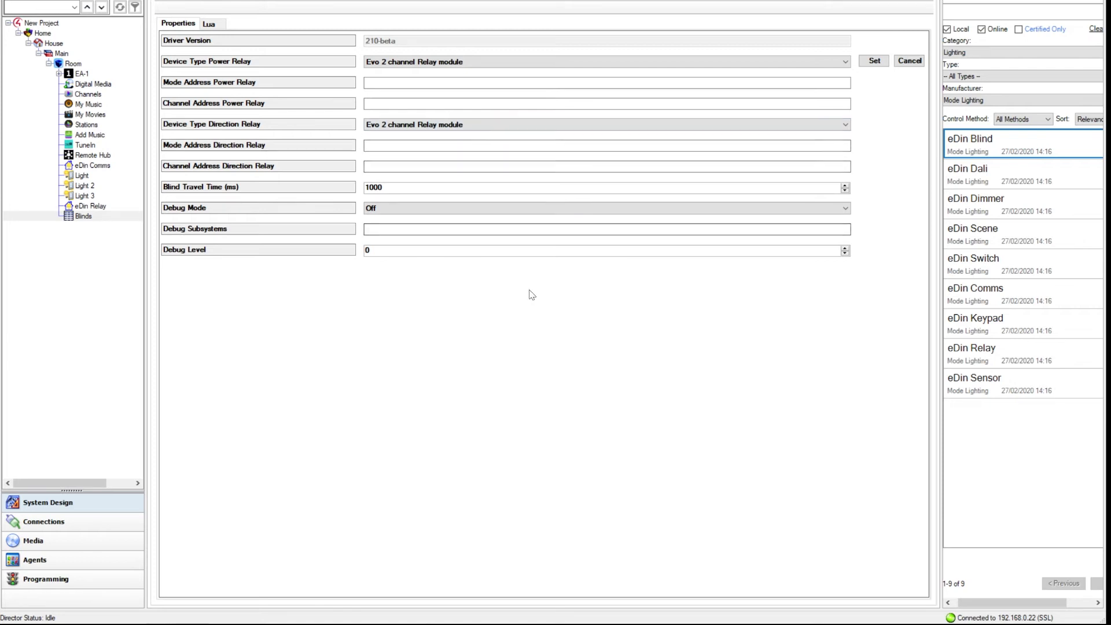
Set the power and direction relays of the blinds to eDIN 5A 4 channel Relay module, both with mode address 6
{"action": "left_click", "coordinate": [449, 63]}
{"action": "left_click", "coordinate": [442, 81]}
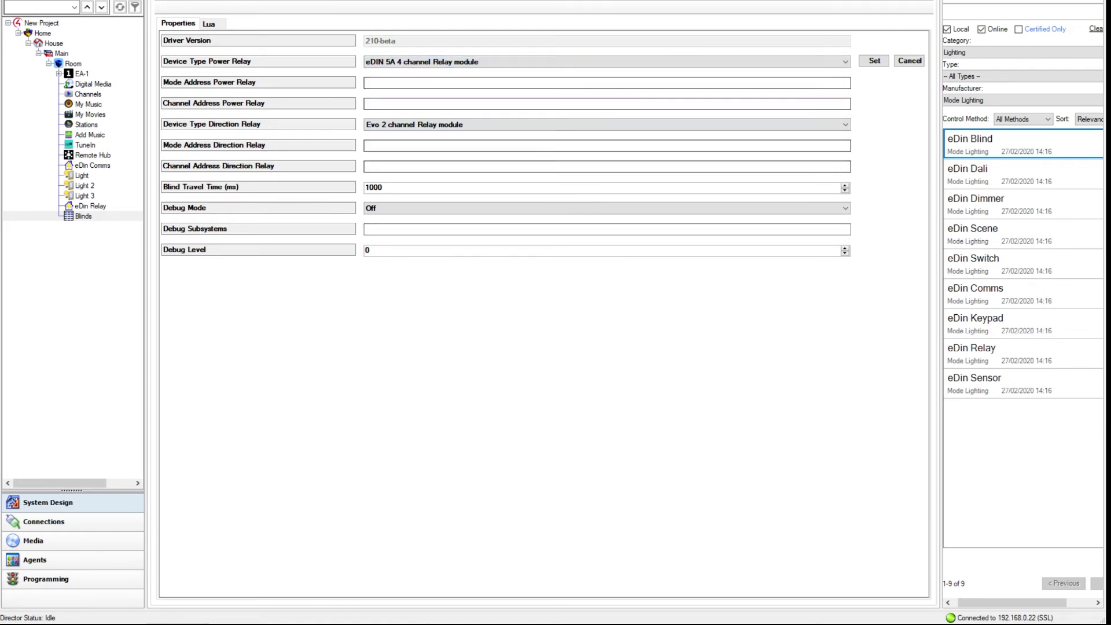
{"action": "left_click", "coordinate": [555, 84]}
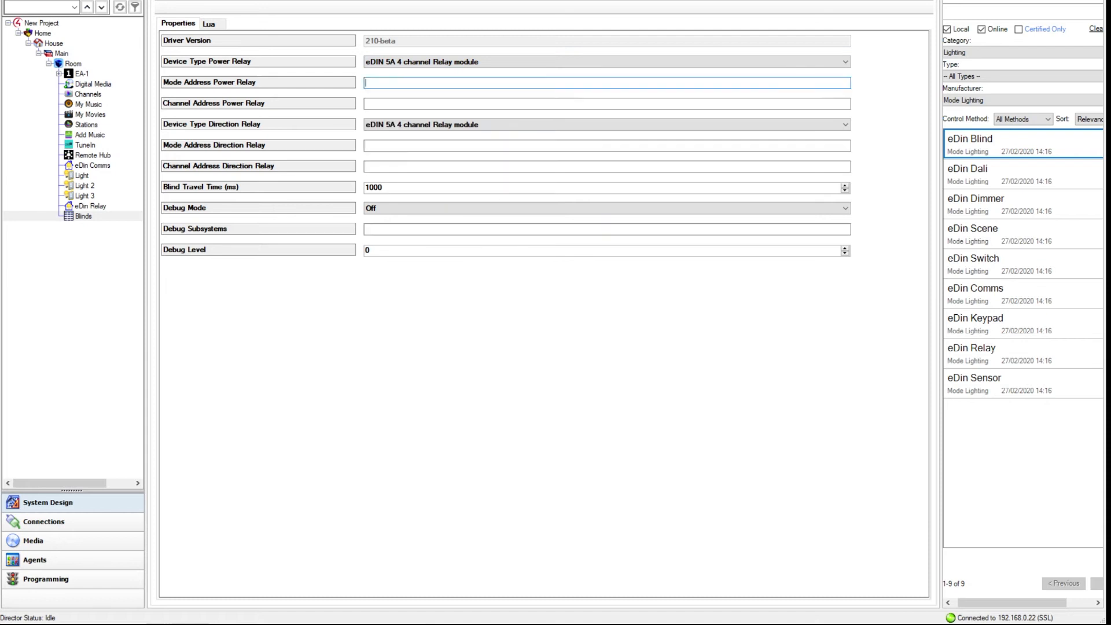
{"action": "type", "text": "6"}
{"action": "key", "text": "Tab"}
{"action": "key", "text": "Tab"}
{"action": "key", "text": "Tab"}
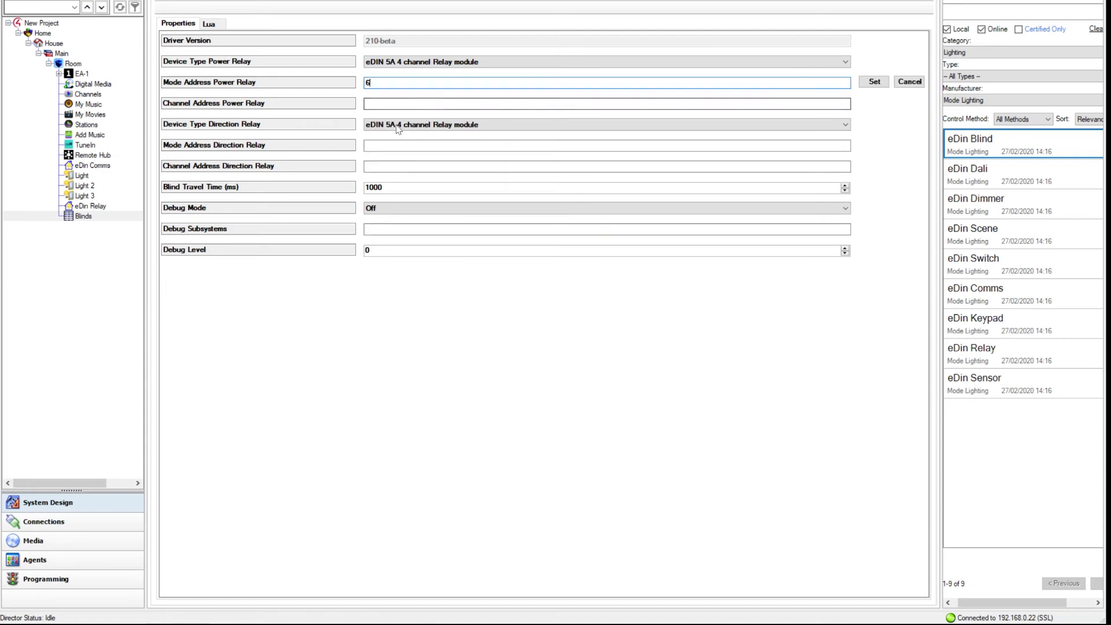
{"action": "type", "text": "6"}
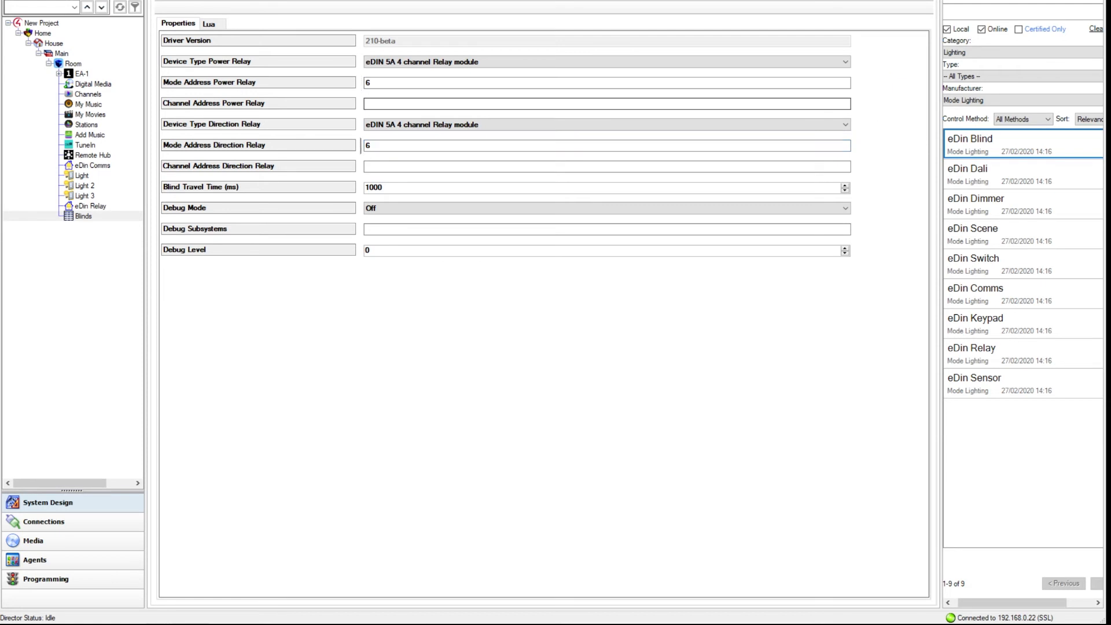
Set the blinds' channel address to 1 for the power relay and 2 for the direction relay
{"action": "type", "text": "1"}
{"action": "left_click", "coordinate": [405, 165]}
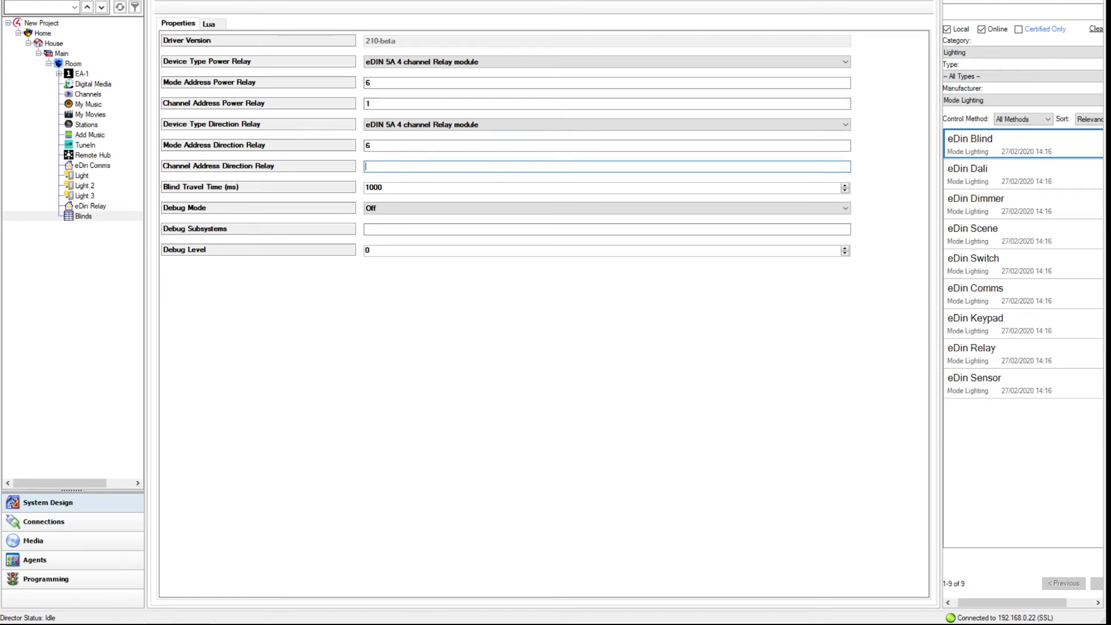
{"action": "type", "text": "2"}
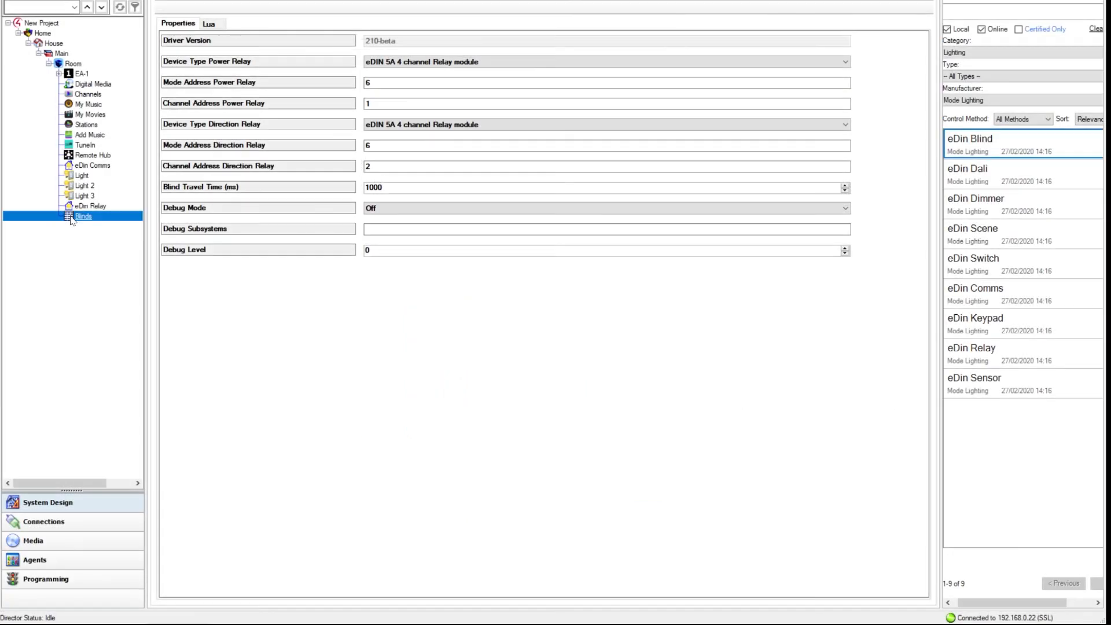
View the open, stop and close controls in the control window of the blinds and close it
{"action": "double_click", "coordinate": [70, 218]}
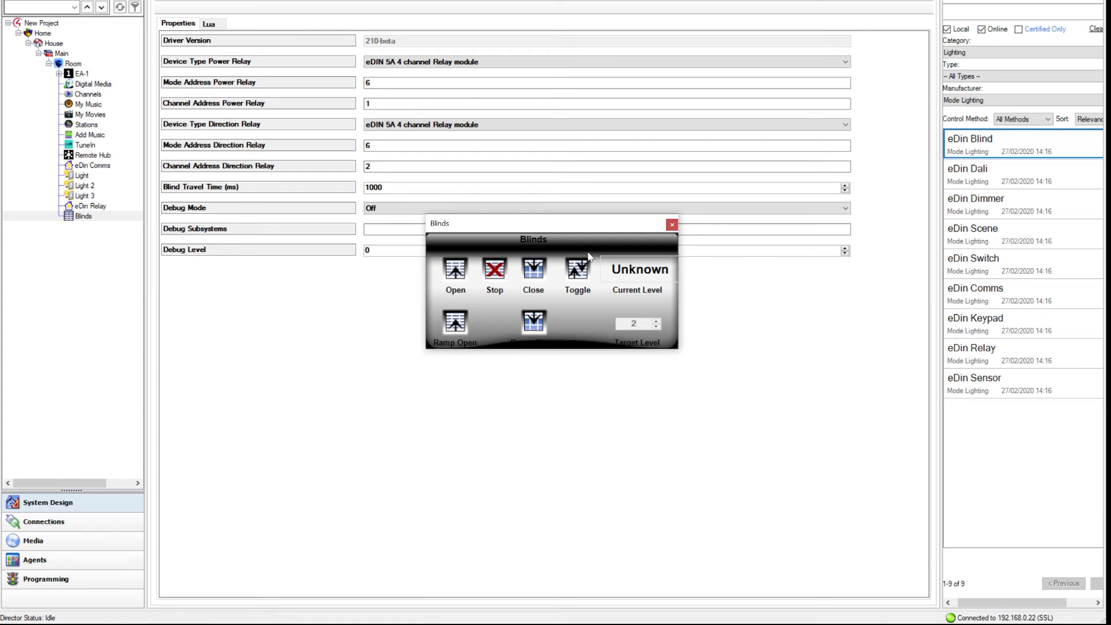
{"action": "left_click", "coordinate": [672, 225]}
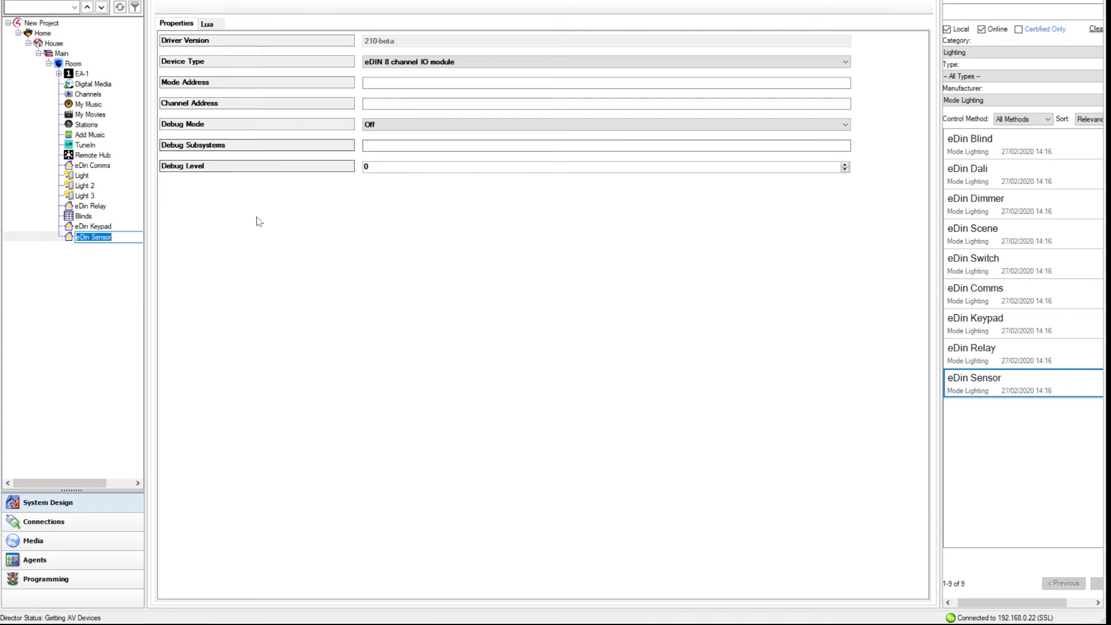
Review the device types available for the eDin Sensor without changing the selection
{"action": "left_click", "coordinate": [441, 61]}
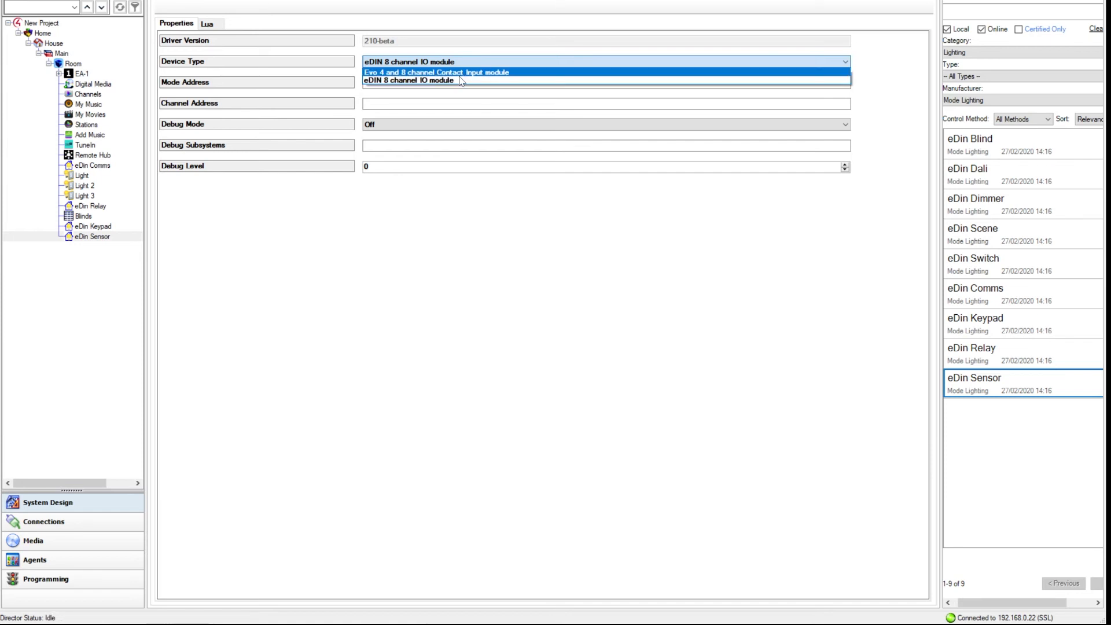
{"action": "left_click", "coordinate": [427, 200]}
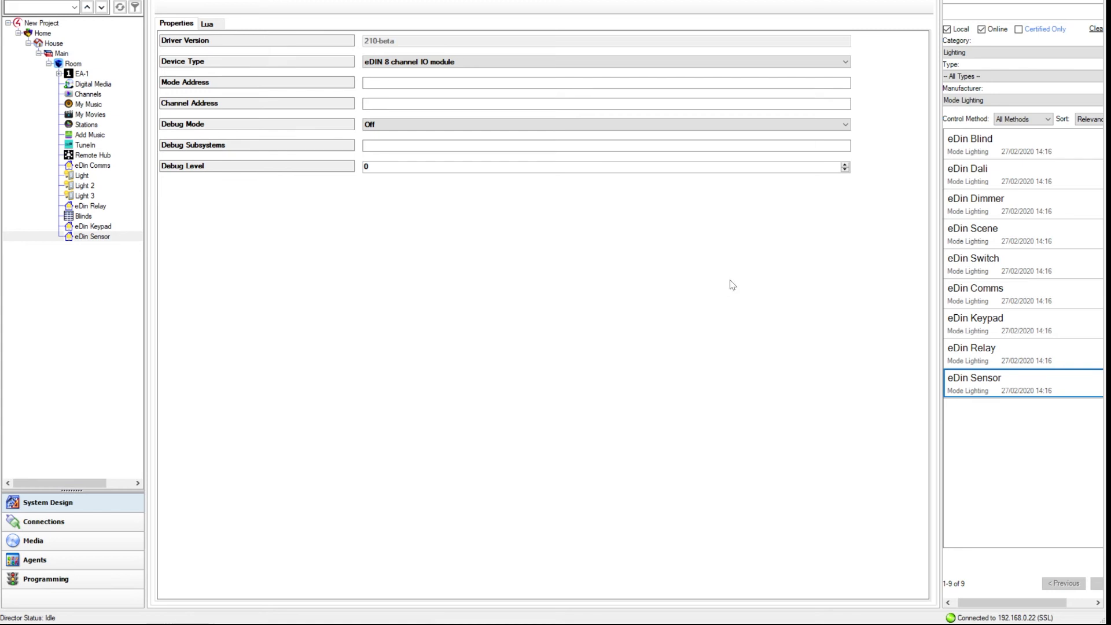
Add the eDin Scene driver to the room and set its scene number to 37, consulting the DMX area in eDIN+ Configuration
{"action": "double_click", "coordinate": [969, 241]}
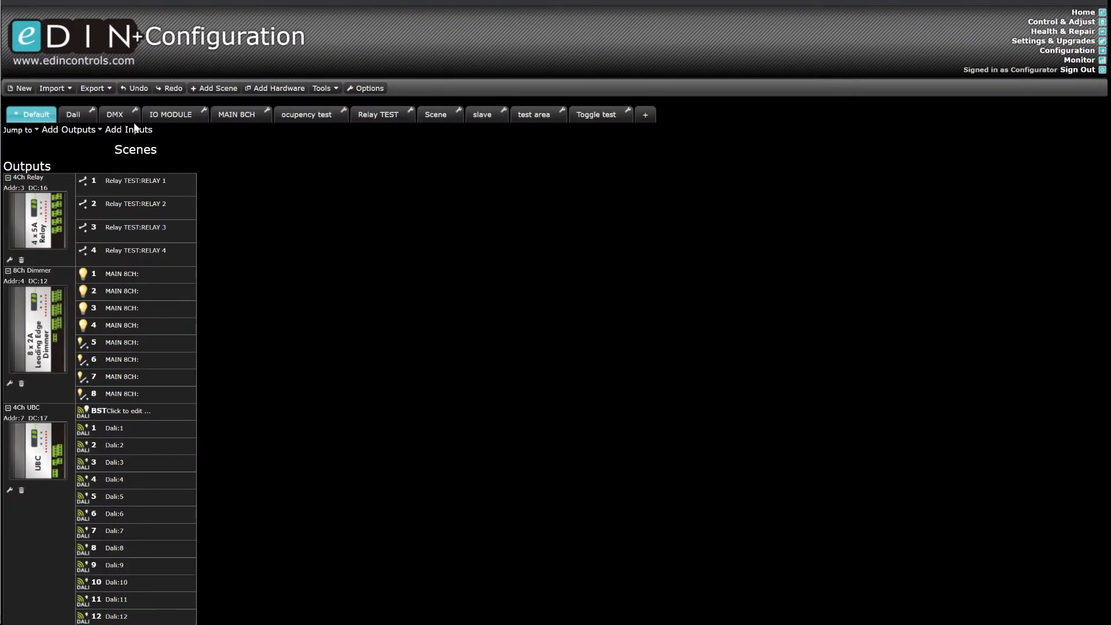
{"action": "left_click", "coordinate": [122, 118]}
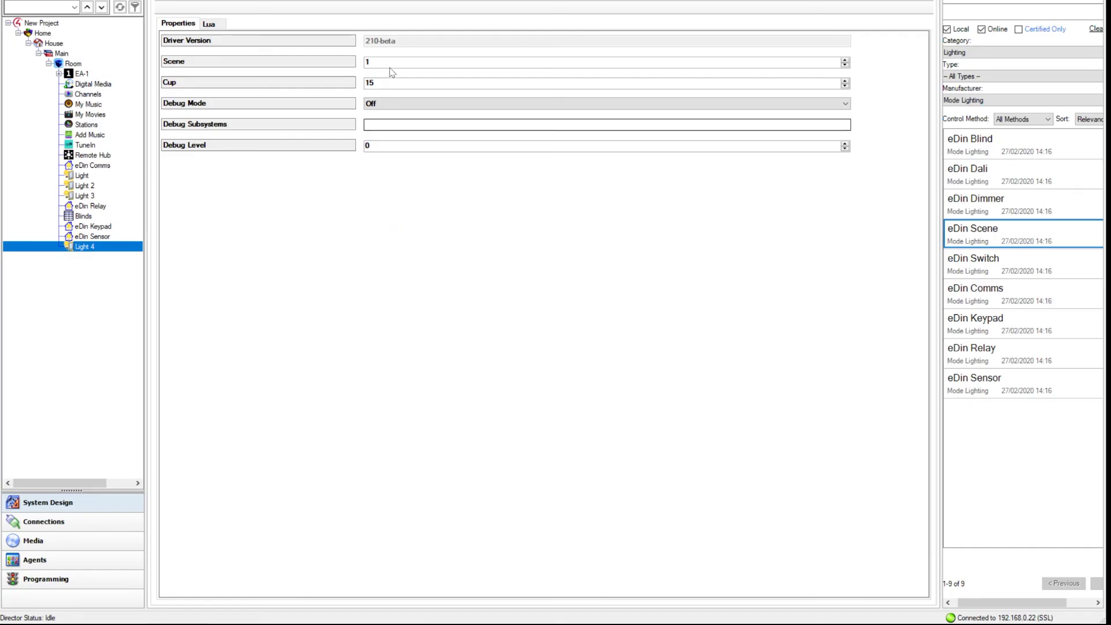
{"action": "left_click", "coordinate": [391, 63]}
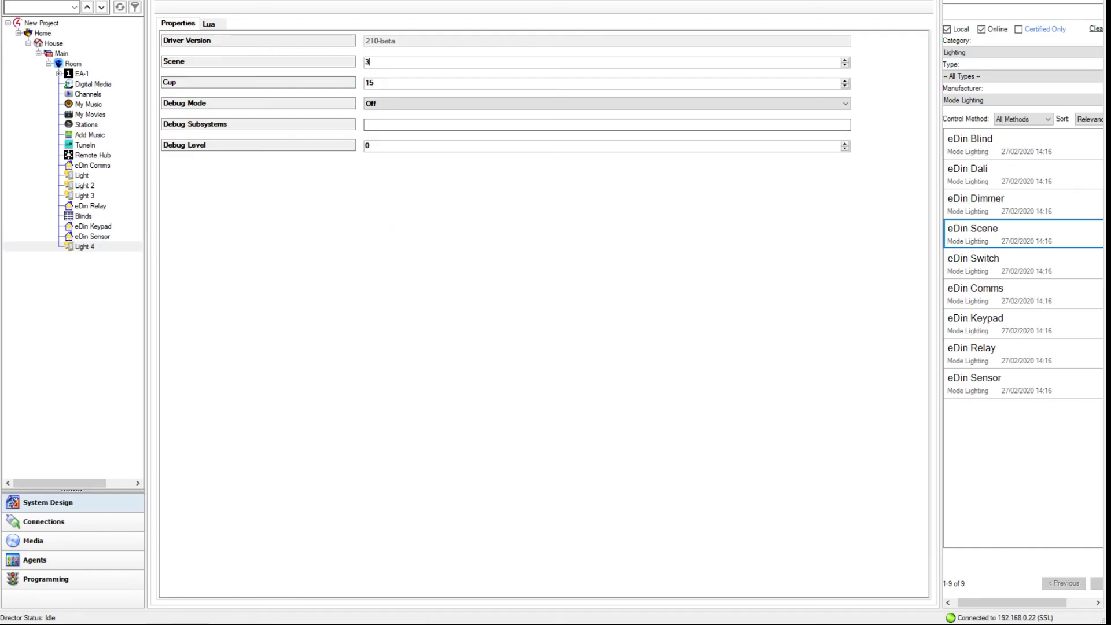
{"action": "type", "text": "7"}
{"action": "left_click", "coordinate": [874, 61]}
Assign Light 4 as the load of the DMX scene in the Advanced Lighting agent
{"action": "left_click", "coordinate": [113, 561]}
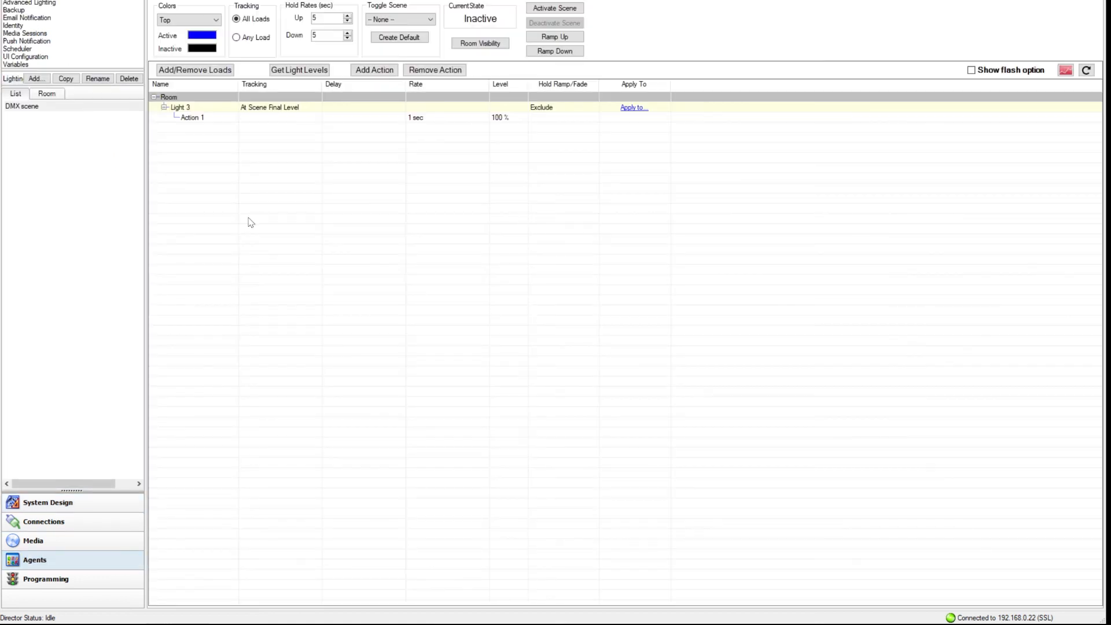
{"action": "left_click", "coordinate": [30, 109]}
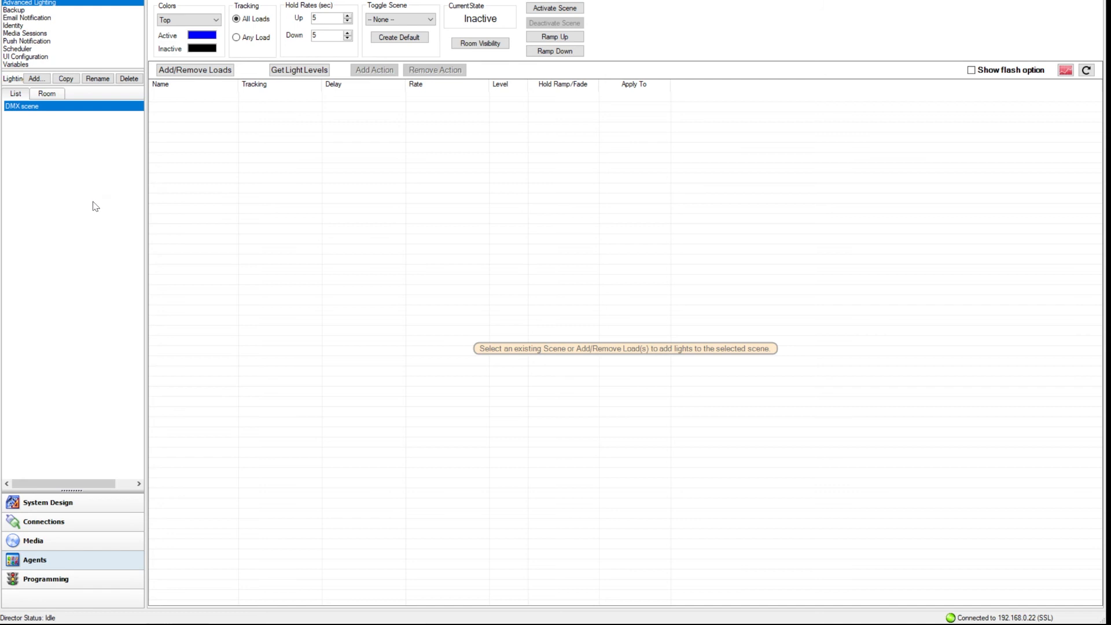
{"action": "left_click", "coordinate": [195, 70]}
{"action": "left_click", "coordinate": [538, 298]}
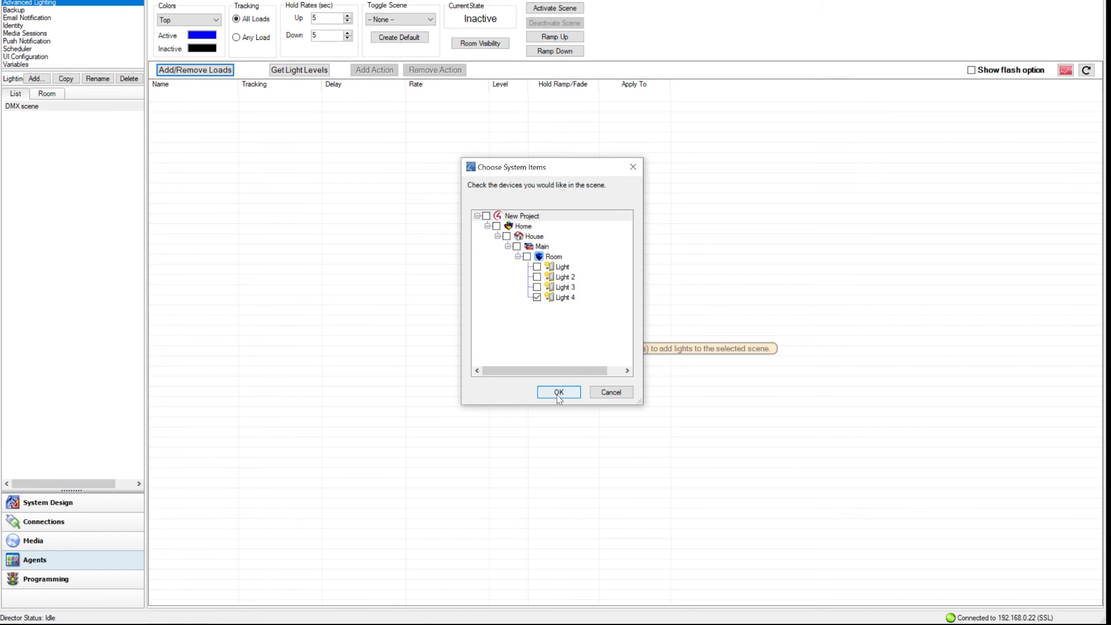
{"action": "left_click", "coordinate": [559, 393]}
Set the level of Light 4's Action 1 in the DMX scene to 100 %
{"action": "left_click", "coordinate": [502, 118]}
{"action": "type", "text": "100"}
{"action": "key", "text": "Return"}
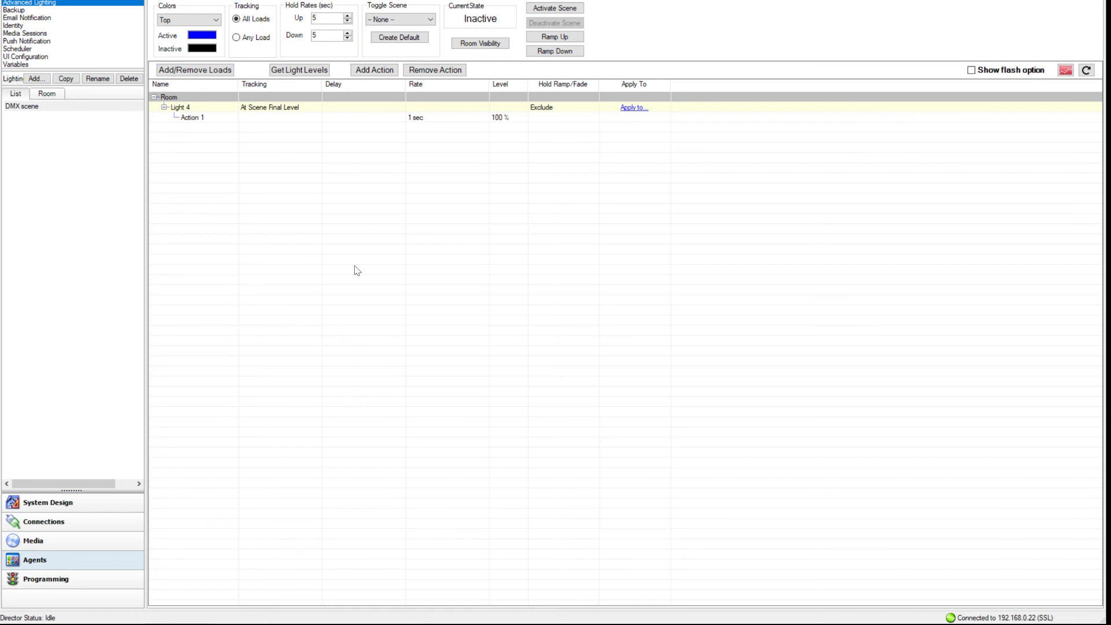
Hide Light 4 from the Lights experience menu in the room's Navigator settings
{"action": "left_click", "coordinate": [74, 505]}
{"action": "left_click", "coordinate": [77, 65]}
{"action": "left_click", "coordinate": [246, 29]}
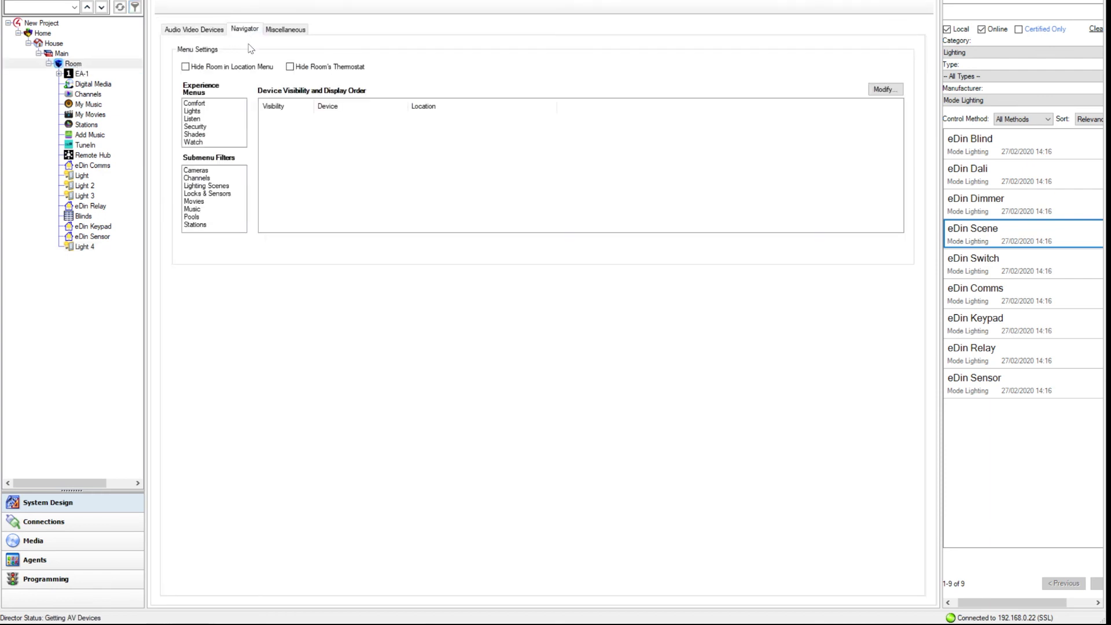
{"action": "left_click", "coordinate": [197, 111]}
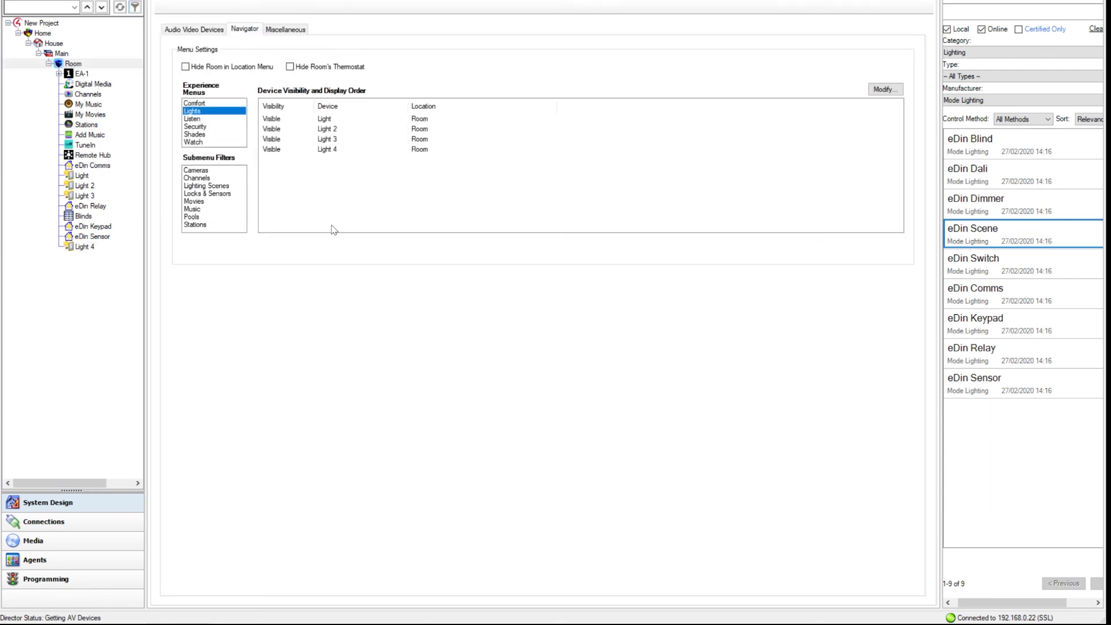
{"action": "left_click", "coordinate": [286, 150]}
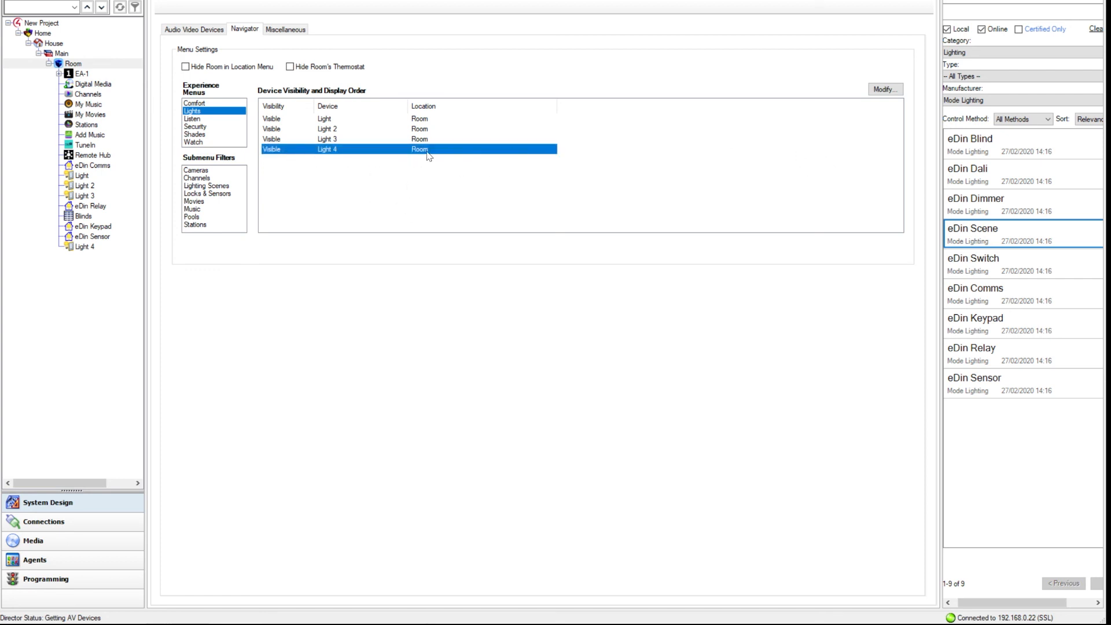
{"action": "left_click", "coordinate": [884, 91]}
{"action": "left_click", "coordinate": [407, 250]}
{"action": "left_click", "coordinate": [548, 278]}
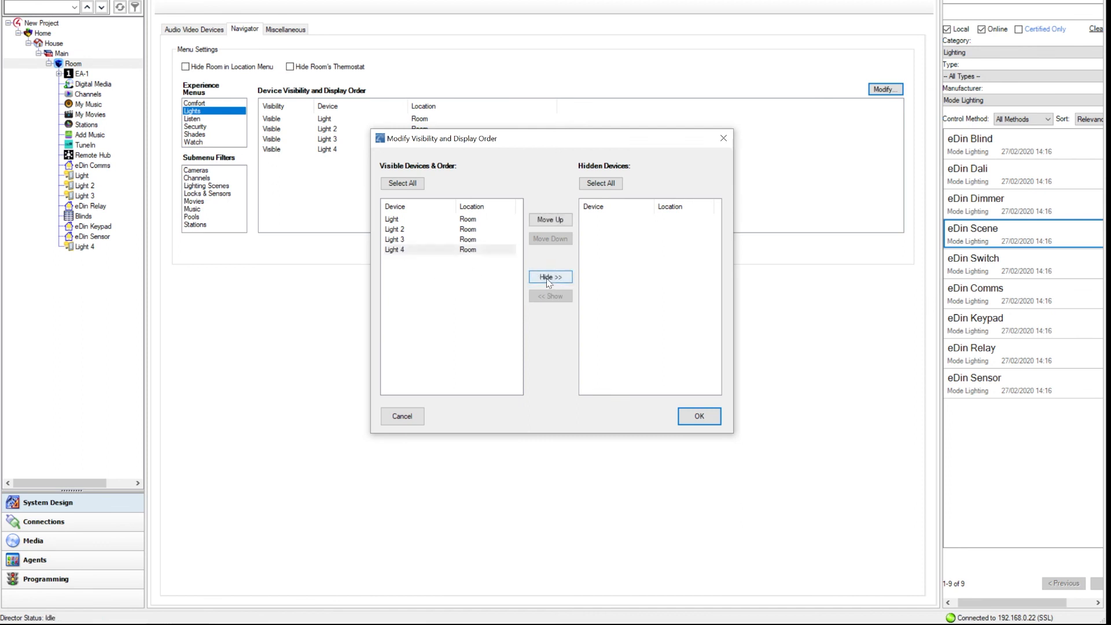
{"action": "left_click", "coordinate": [697, 415]}
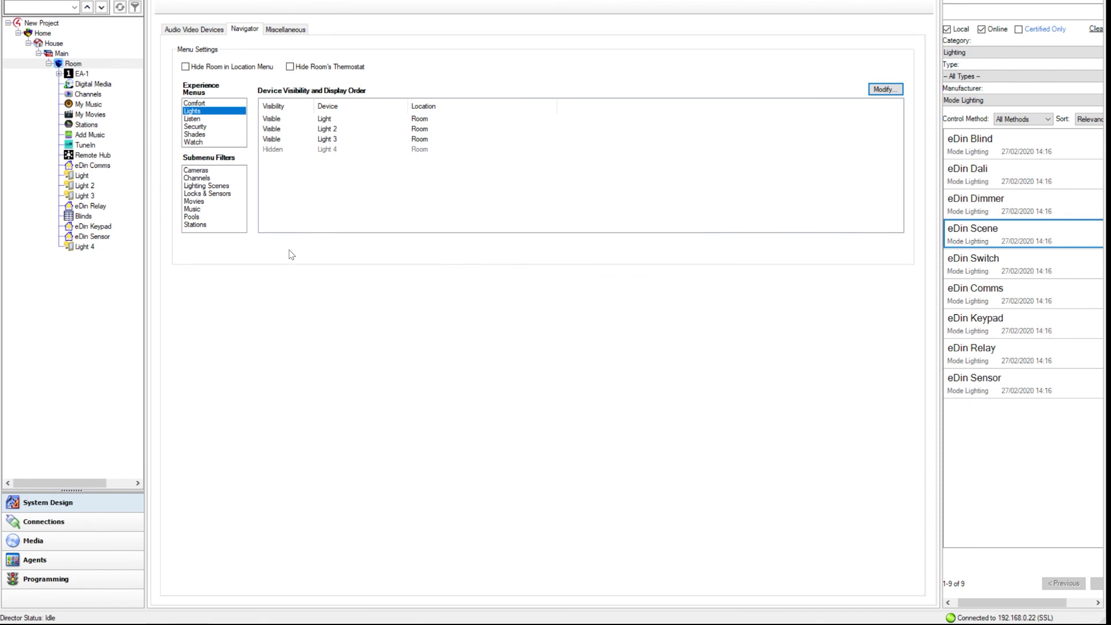
Check the device visibility of the room's Lighting Scenes filter and Lights menu
{"action": "left_click", "coordinate": [217, 186]}
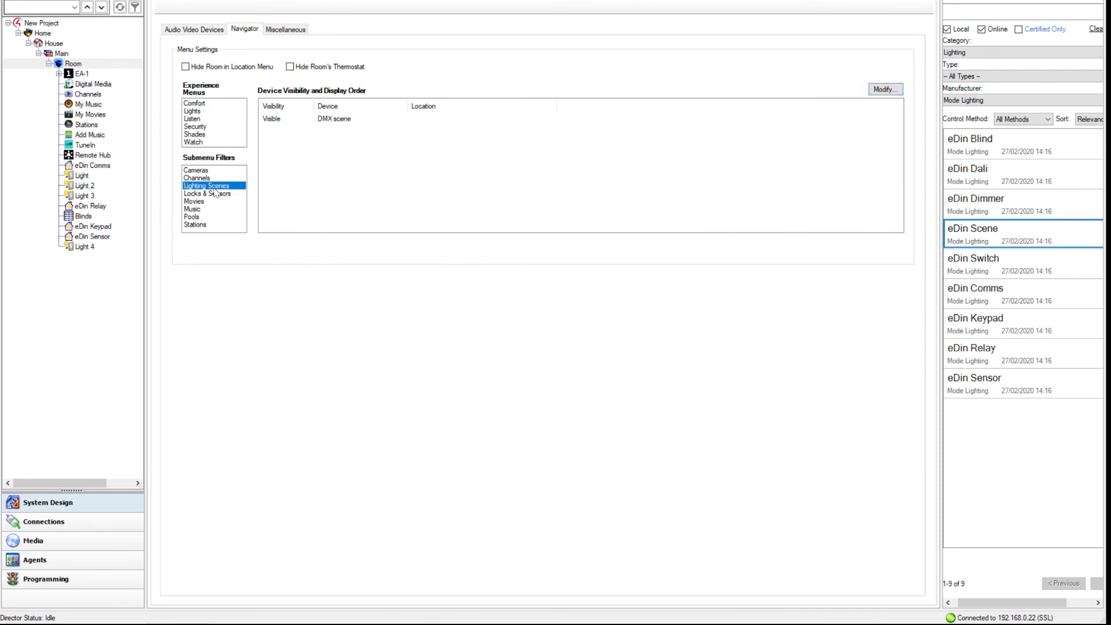
{"action": "left_click", "coordinate": [201, 113]}
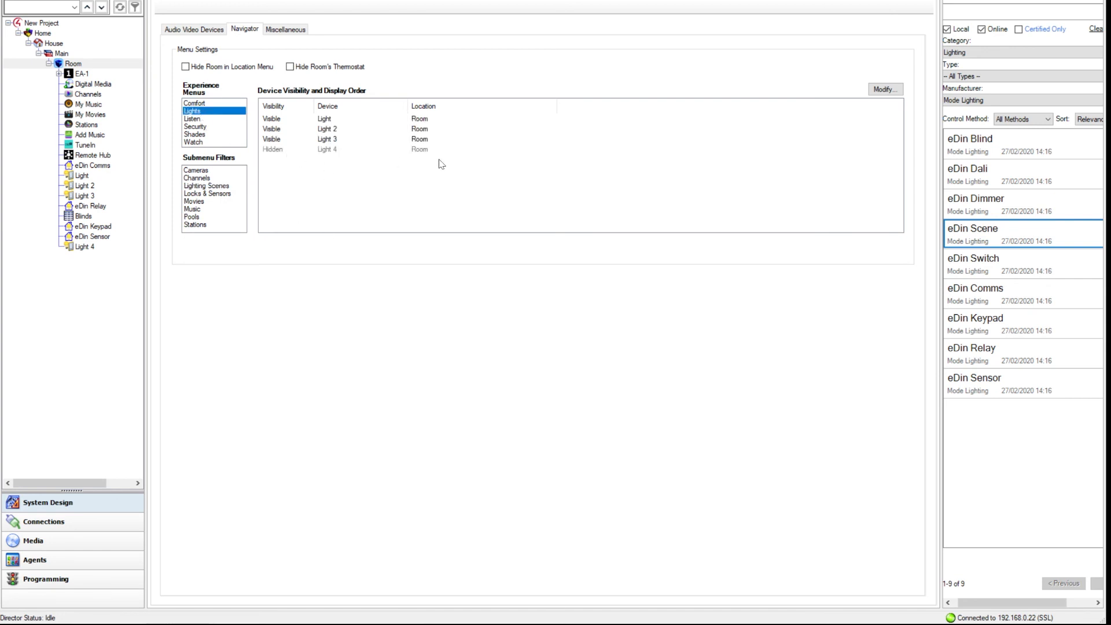